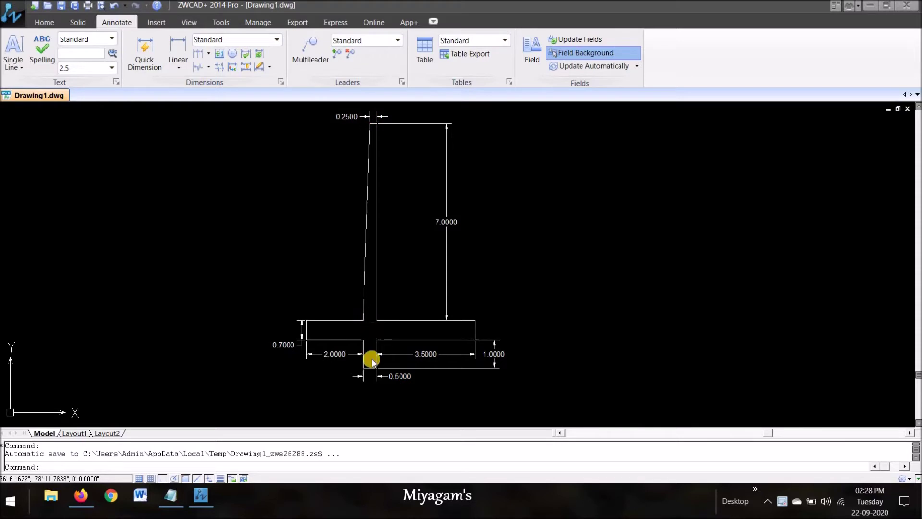
Leave the wall drawing and the notes, launch STAAD.Pro V8i from the desktop and maximize its start window.
scroll(463, 249, "down", 1)
scroll(468, 258, "up", 1)
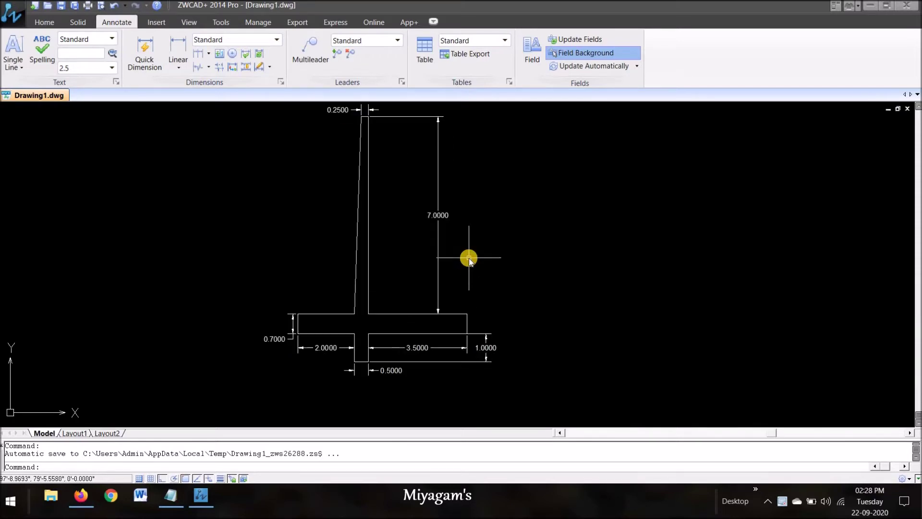
middle_click_drag(489, 214, 494, 209)
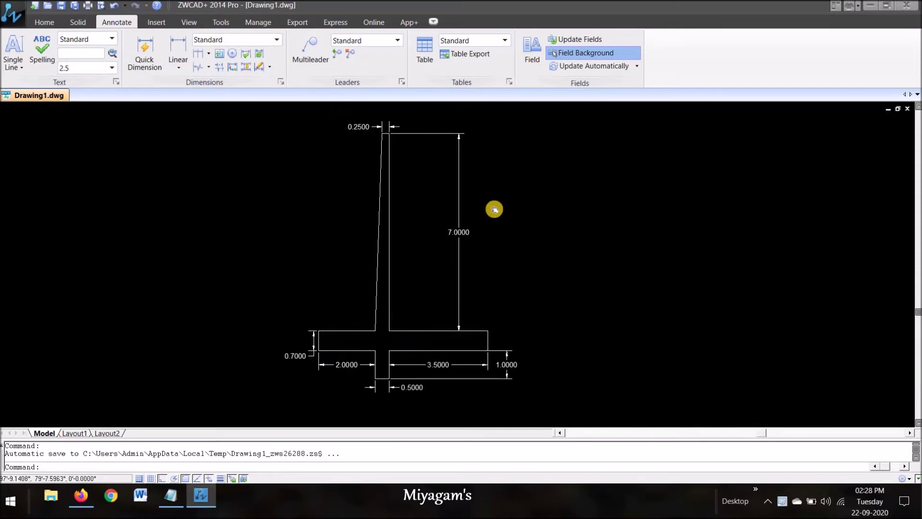
scroll(468, 223, "down", 1)
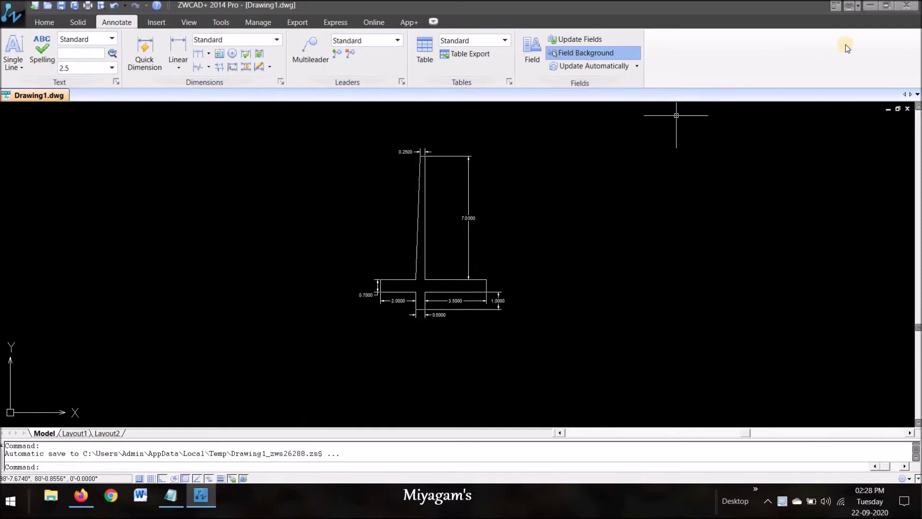
left_click(869, 5)
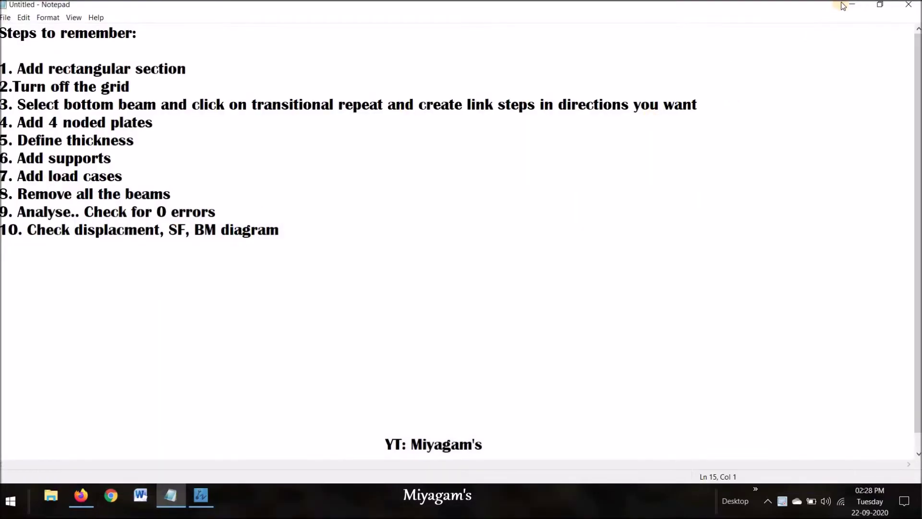
left_click(843, 6)
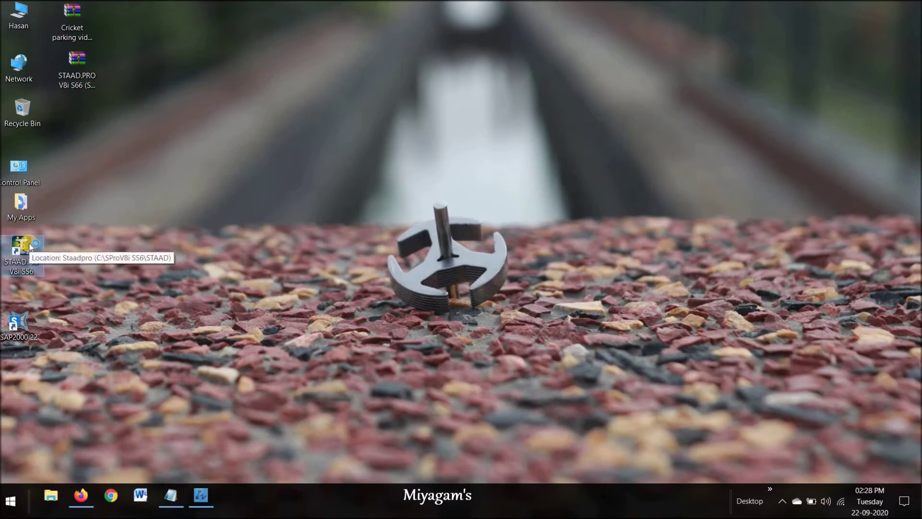
double_click(29, 246)
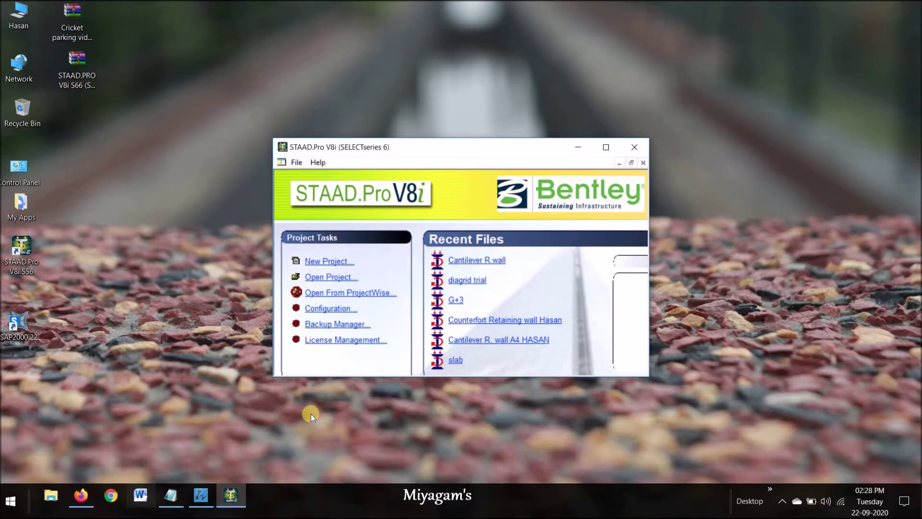
left_click(606, 147)
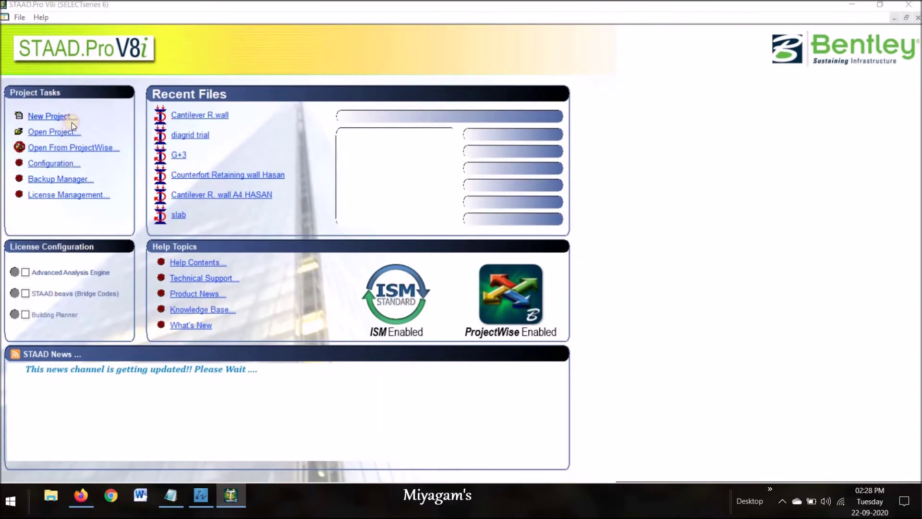
Start a new Space project and name the file "Cantilever retaining wall".
left_click(67, 114)
left_click(348, 151)
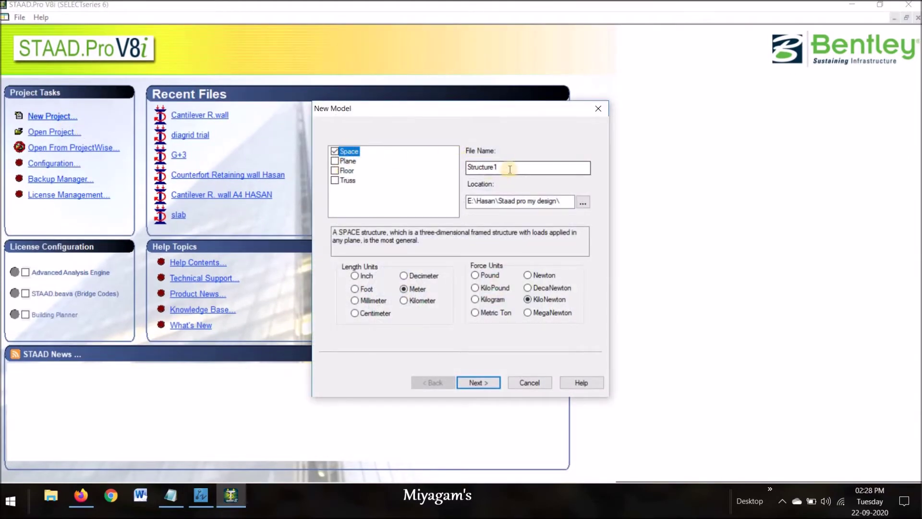
key("BackSpace")
key("BackSpace")
key("BackSpace")
key("BackSpace")
key("BackSpace")
key("BackSpace")
key("BackSpace")
key("BackSpace")
key("BackSpace")
type("Cantilever retaining wall")
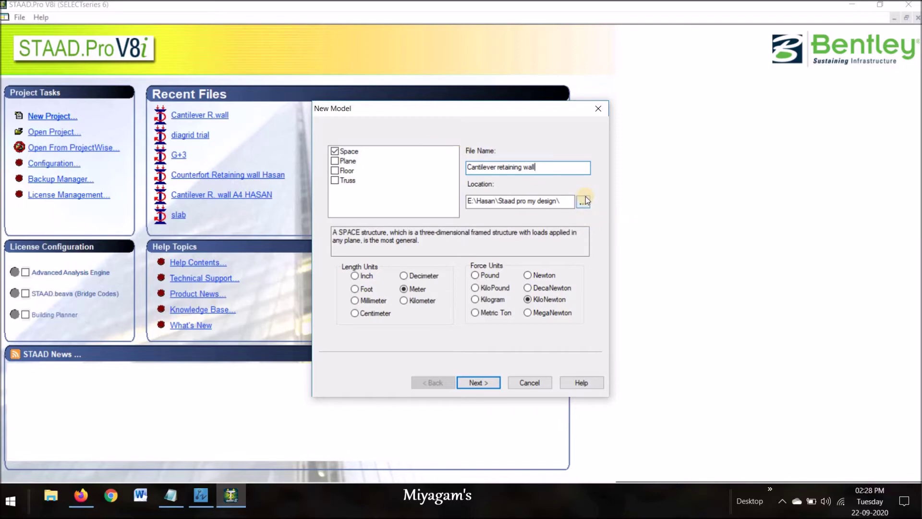
Store the project in the "Staad pro my design" folder and create it in meters and kilonewtons with Add Beam.
left_click(584, 201)
scroll(504, 270, "down", 2)
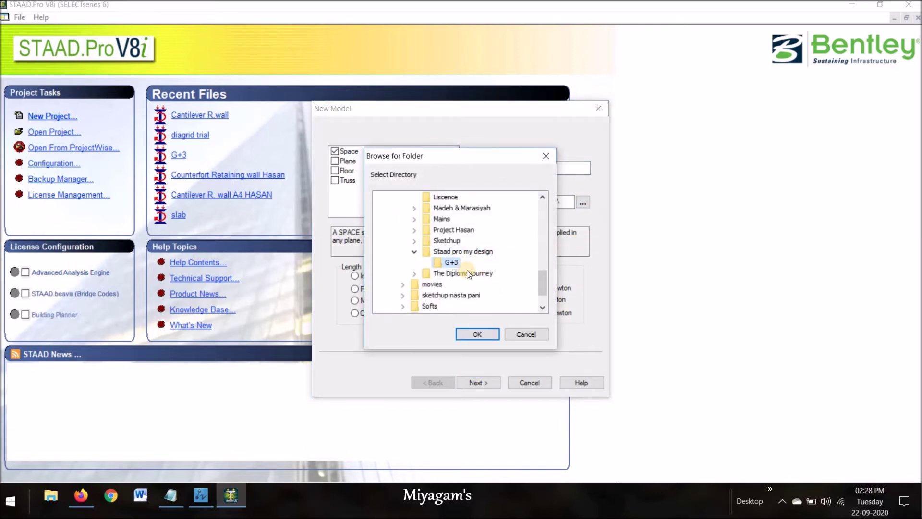
left_click(478, 333)
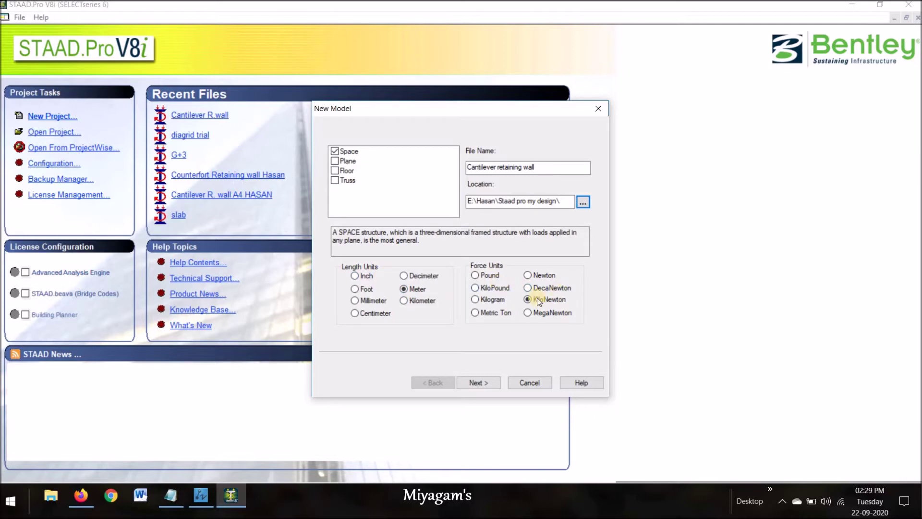
left_click(486, 387)
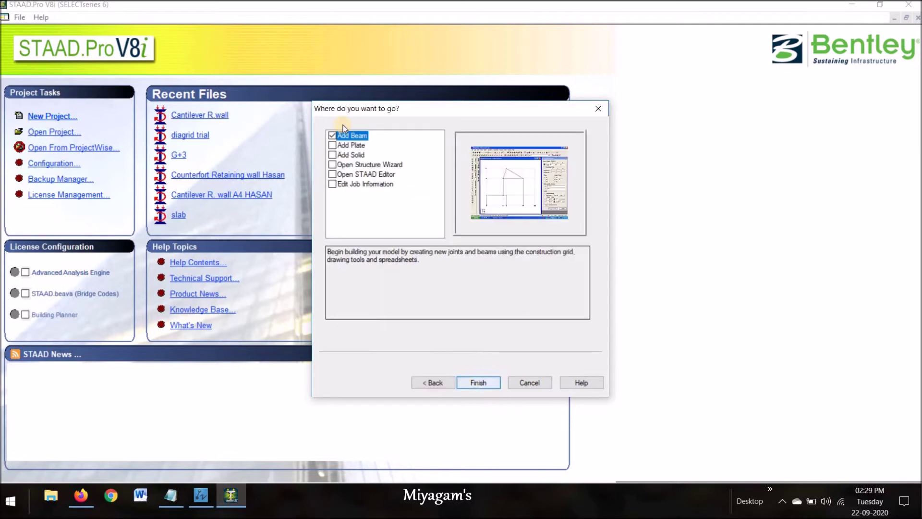
left_click(478, 379)
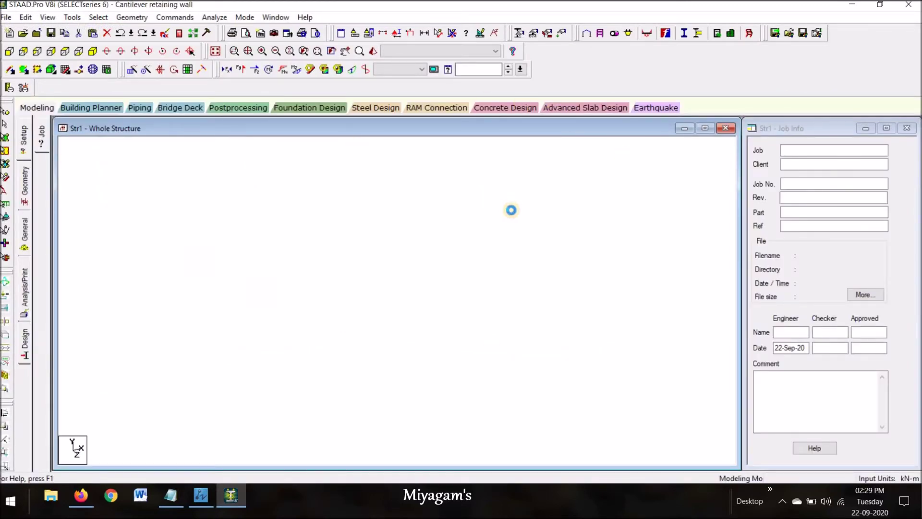
Check the wall dimensions in the ZWCAD+ drawing and set the default linear grid in STAAD.Pro to the Y-Z plane.
left_click(201, 495)
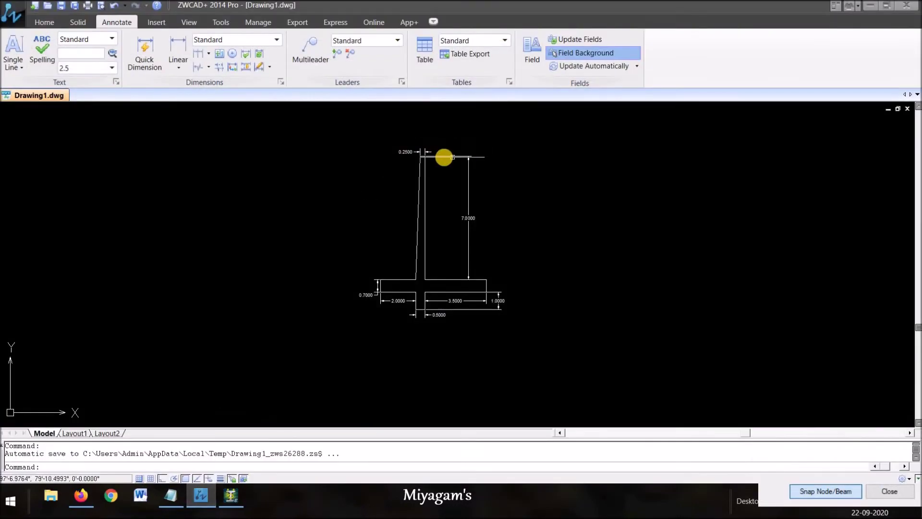
scroll(443, 154, "up", 4)
scroll(409, 206, "down", 5)
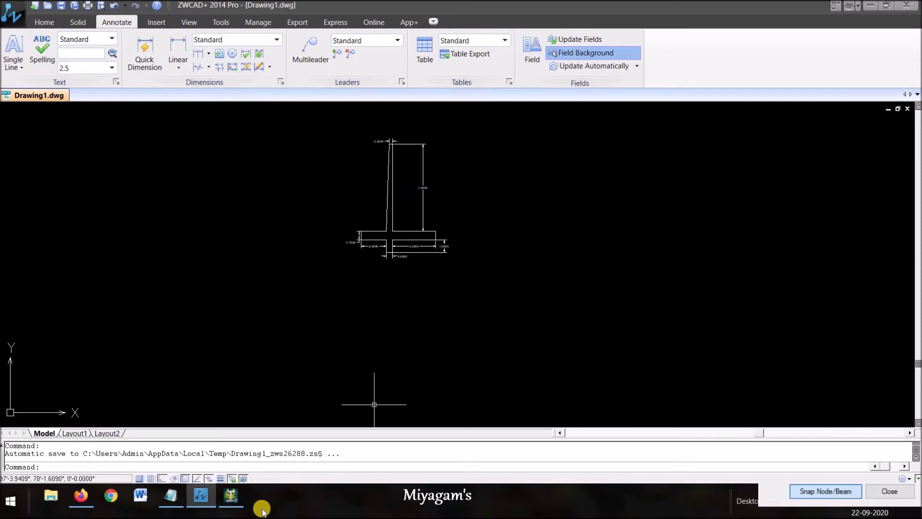
left_click(231, 494)
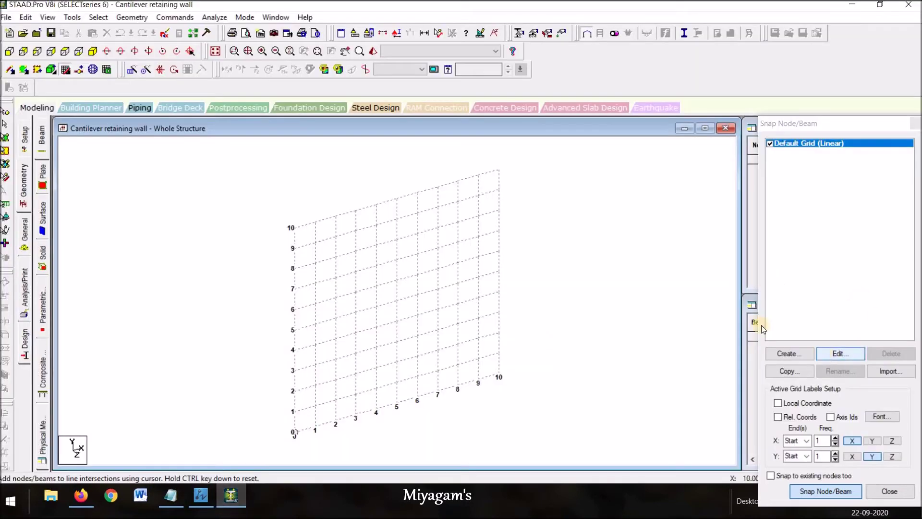
left_click(841, 355)
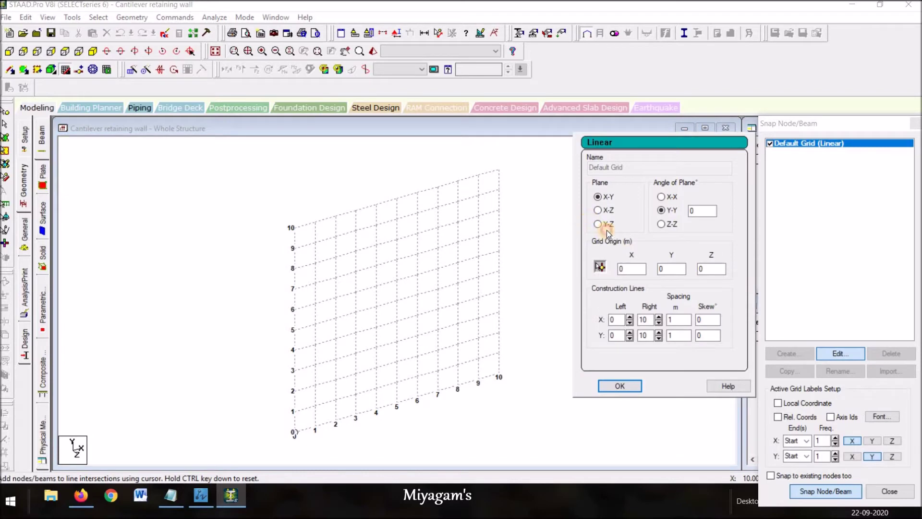
left_click(598, 223)
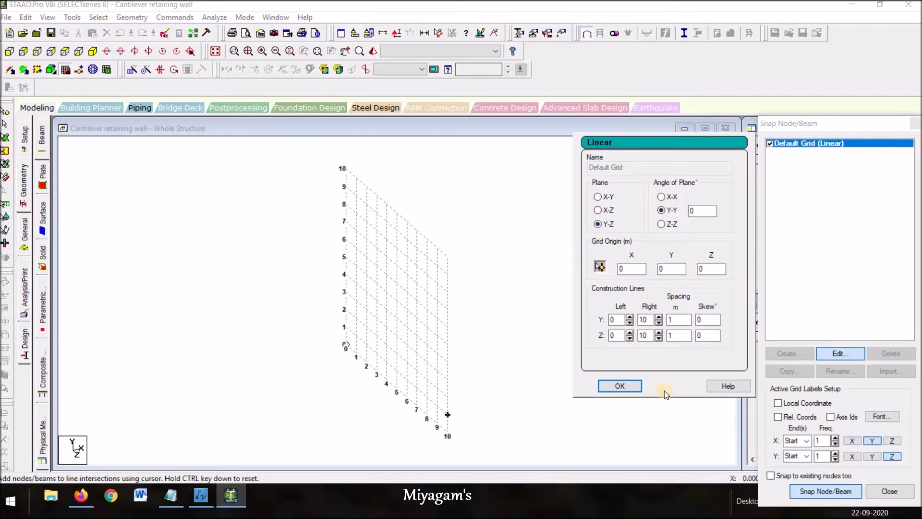
left_click(633, 386)
Draw four beams forming a closed rectangle from the grid origin, 7 m high along Y and 8 m long along Z.
scroll(313, 377, "up", 2)
scroll(312, 377, "up", 1)
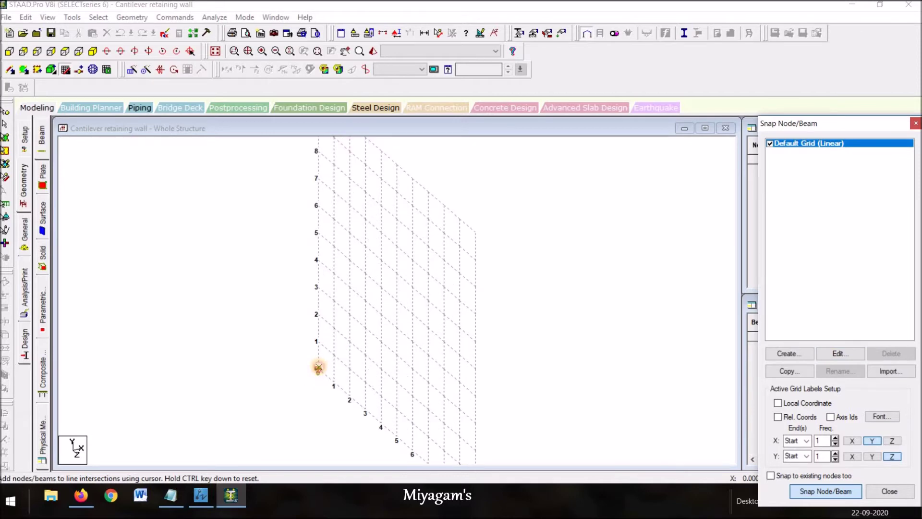
left_click(318, 369)
left_click(317, 205)
left_click(317, 179)
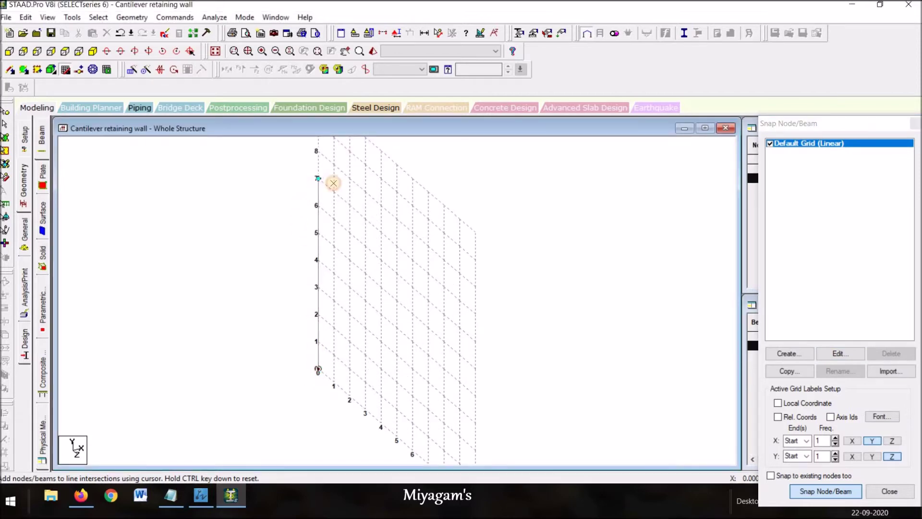
middle_click_drag(424, 277, 369, 206)
left_click(388, 216)
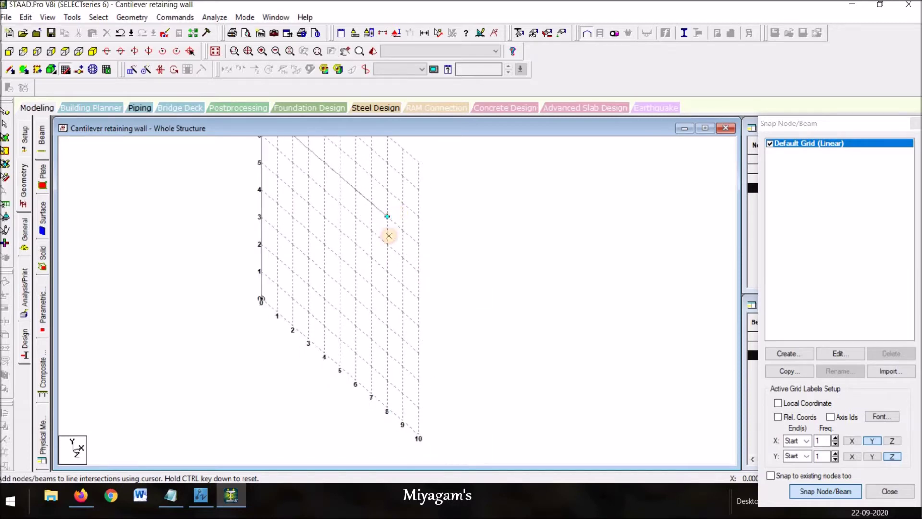
left_click(386, 406)
left_click(261, 299)
key("Escape")
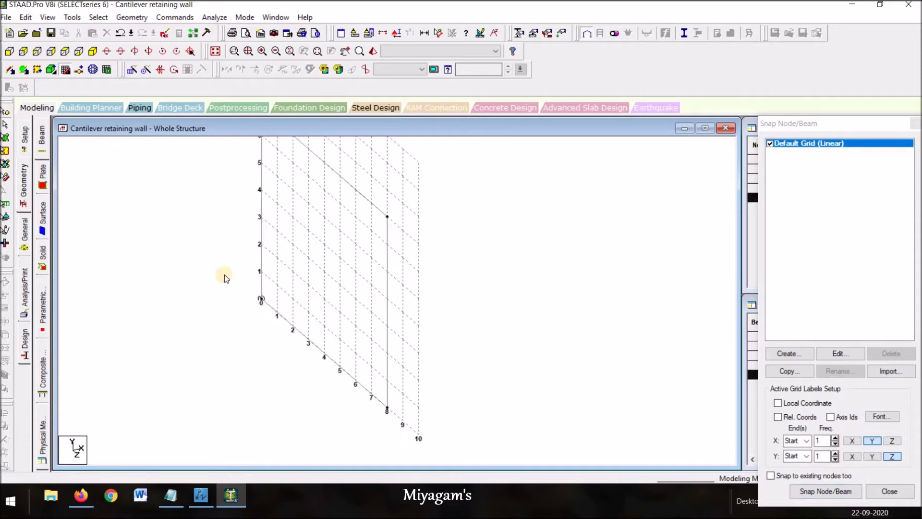
Turn off the Snap Node/Beam grid.
middle_click_drag(173, 209, 256, 243)
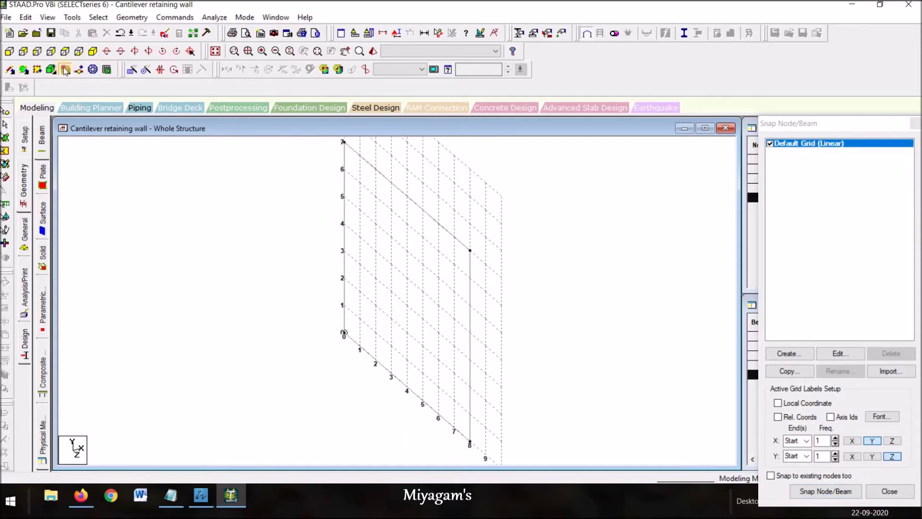
left_click(67, 72)
middle_click_drag(412, 291, 326, 327)
scroll(335, 275, "down", 3)
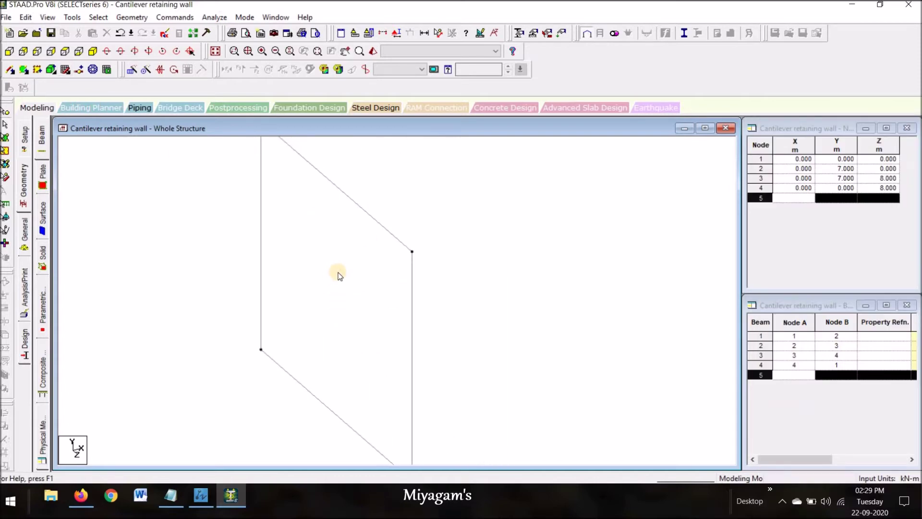
scroll(378, 259, "down", 5)
middle_click_drag(446, 303, 451, 264)
Repeat the bottom beam once by 3.5 m in the X direction with linked steps, taking the heel length from the ZWCAD+ drawing.
left_click(349, 338)
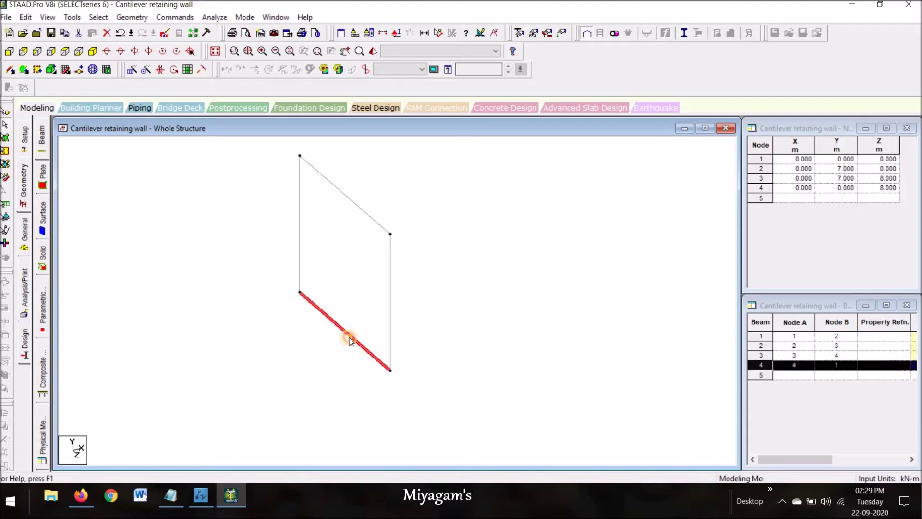
left_click(133, 69)
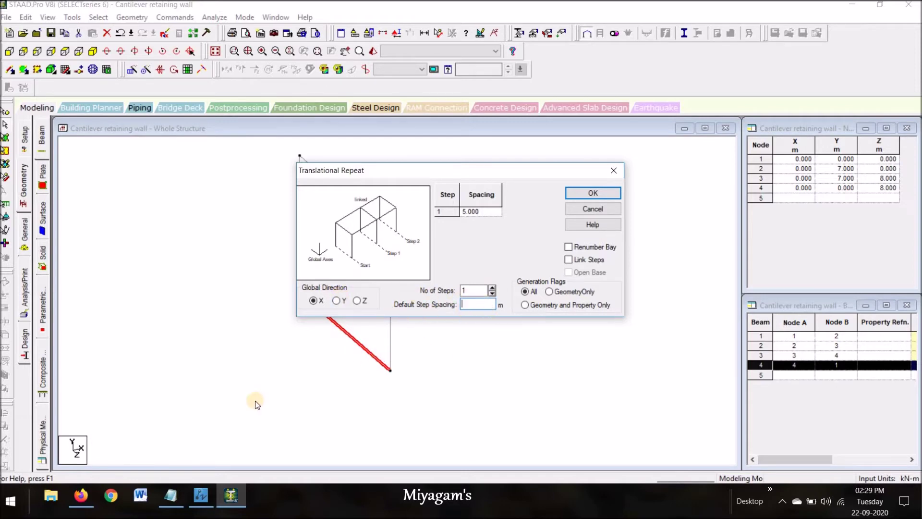
left_click(211, 498)
scroll(443, 269, "up", 5)
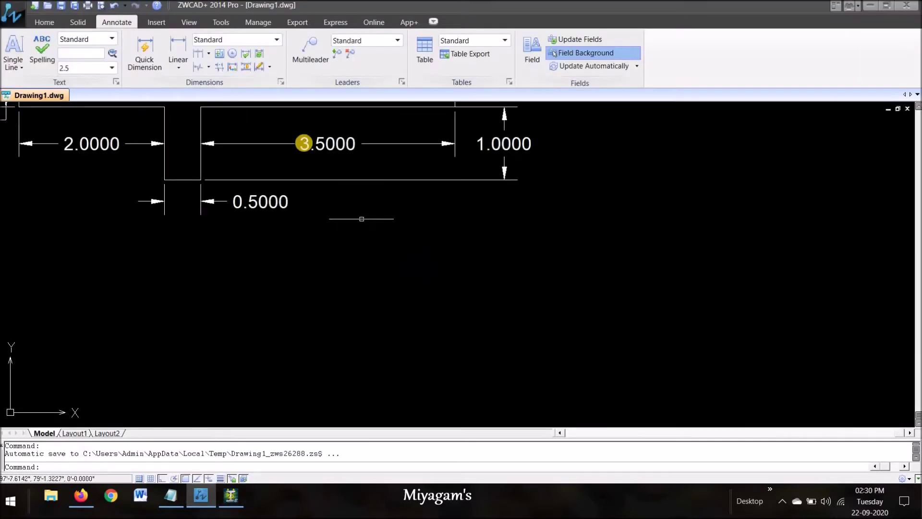
left_click(231, 495)
type(".5")
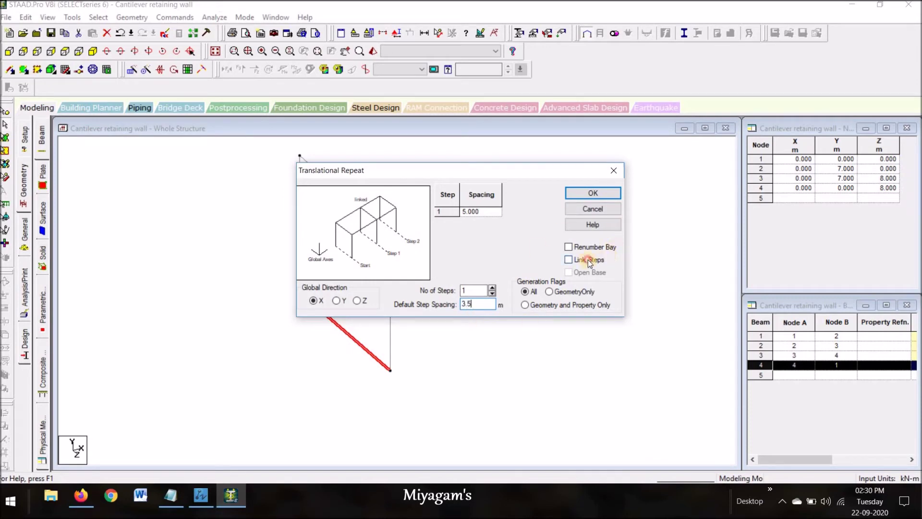
left_click(599, 194)
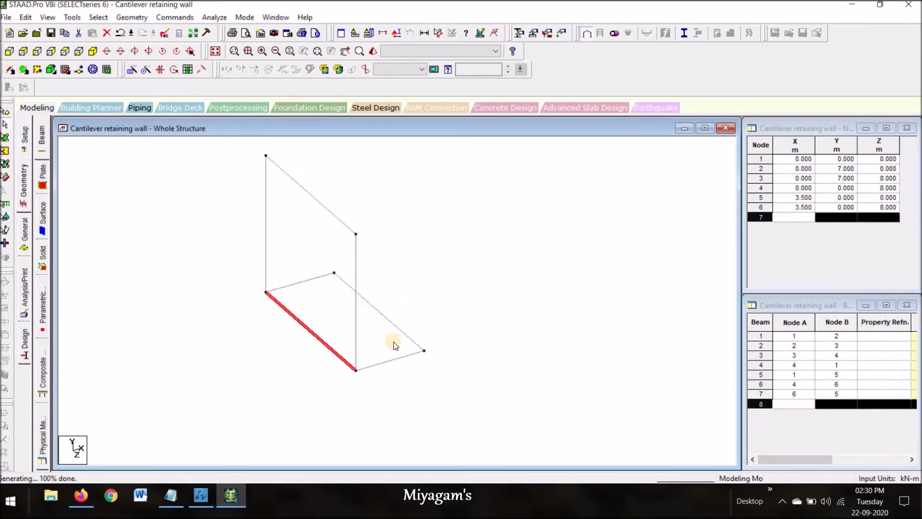
Repeat the bottom beam once by -2 m in the X direction with linked steps to form the toe outline.
middle_click_drag(407, 367, 454, 379)
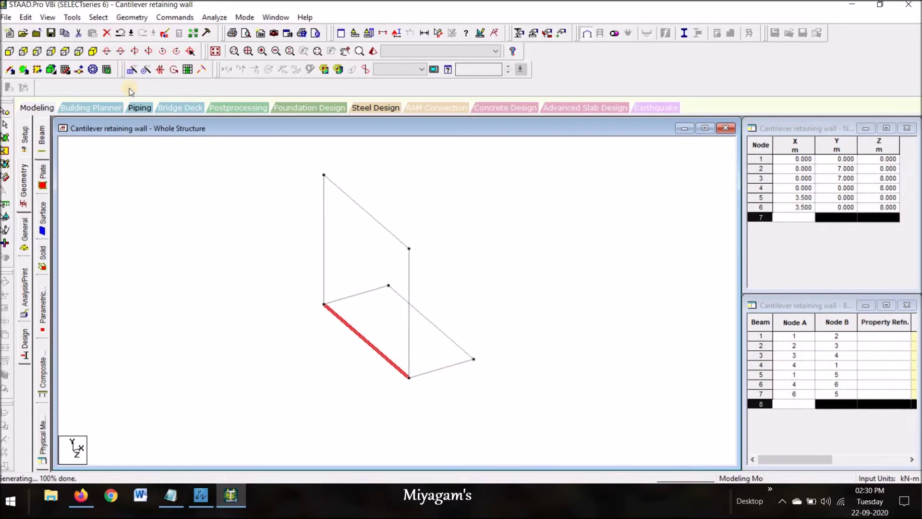
left_click(134, 72)
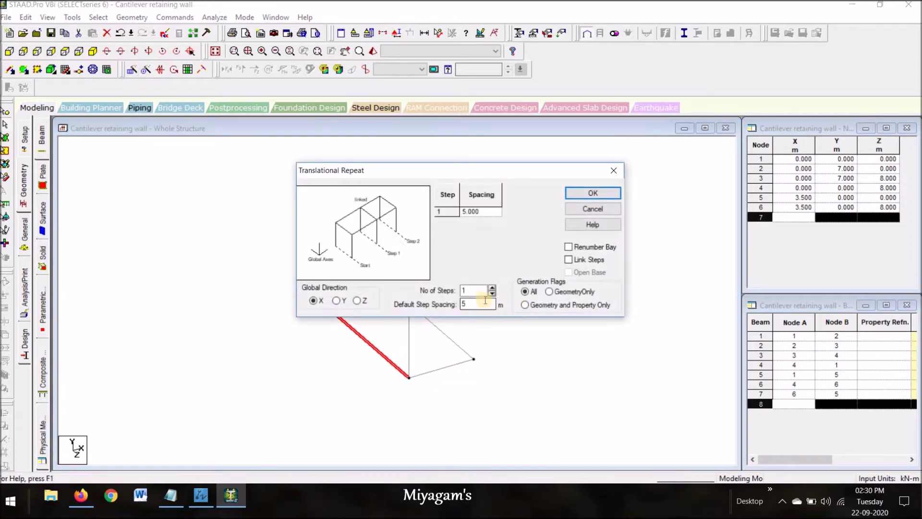
key("BackSpace")
type("-2")
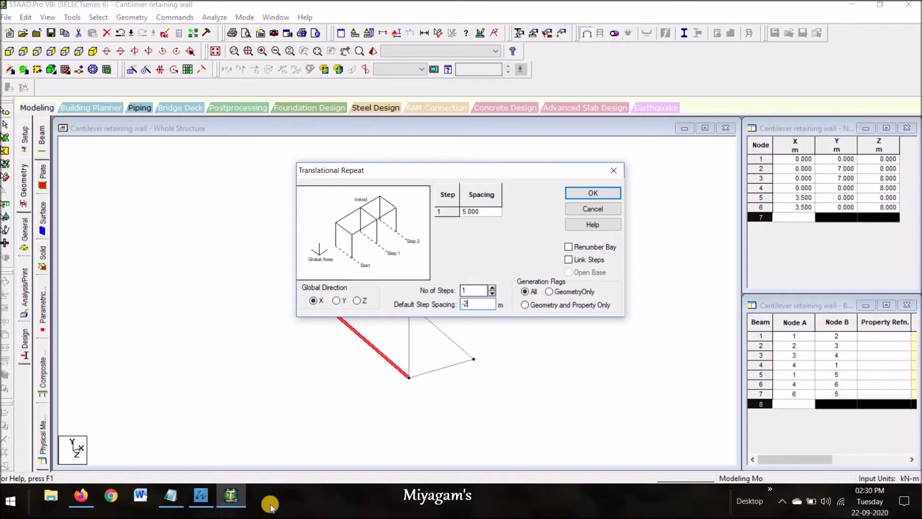
left_click(590, 261)
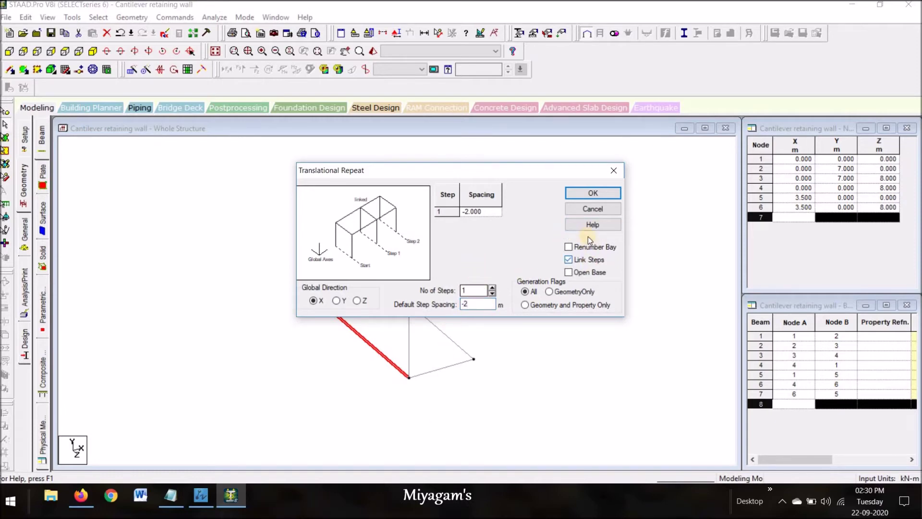
left_click(586, 193)
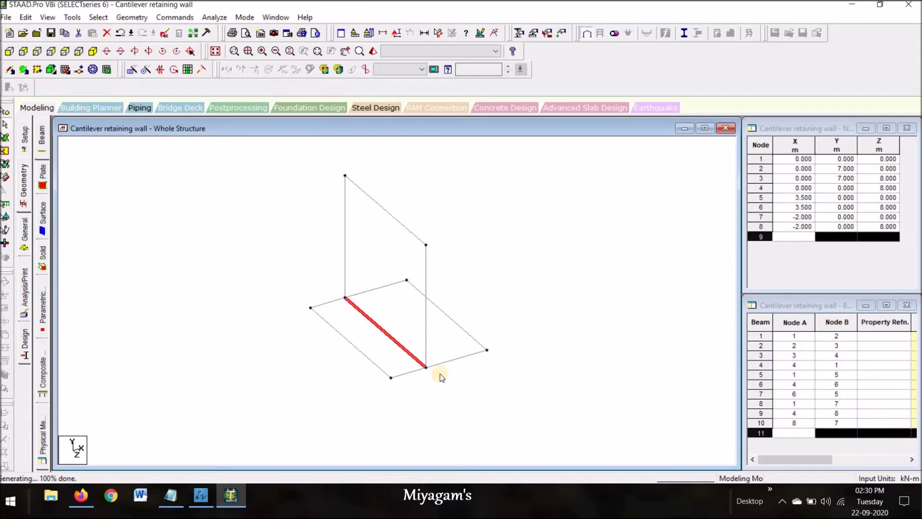
Repeat the beam at the stem's foot once by -1 m in the Y direction with linked steps to form the shear key outline.
left_click(136, 71)
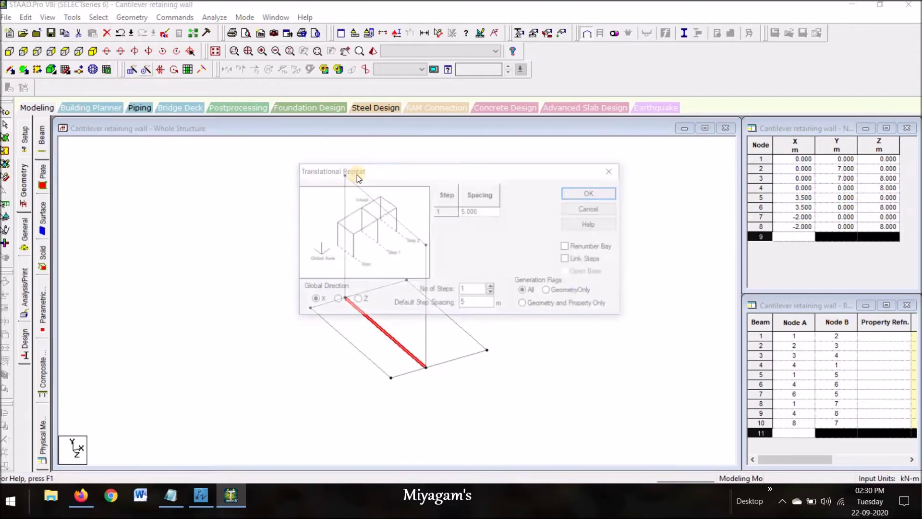
left_click(339, 301)
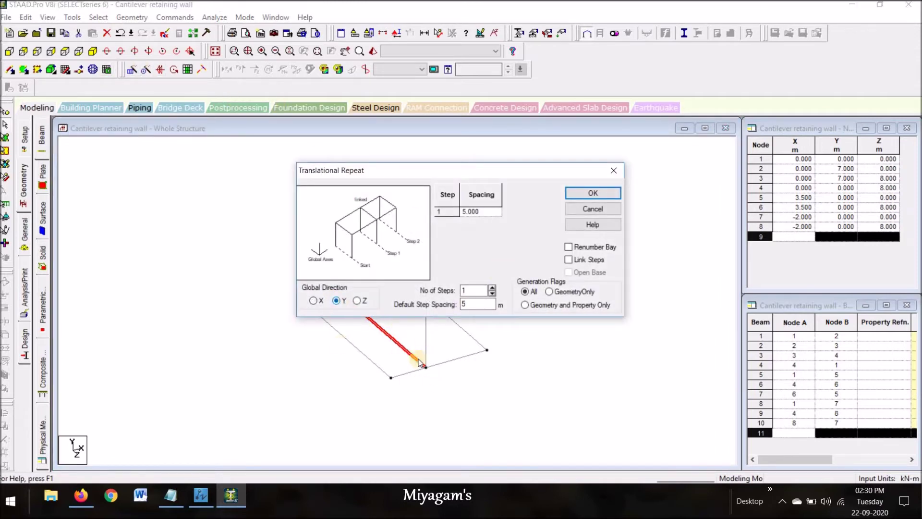
left_click(472, 305)
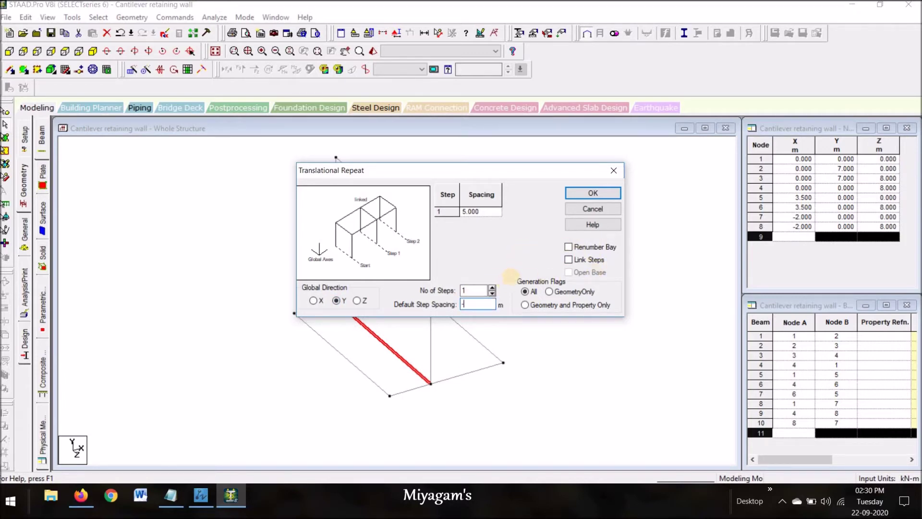
left_click(581, 259)
left_click(592, 191)
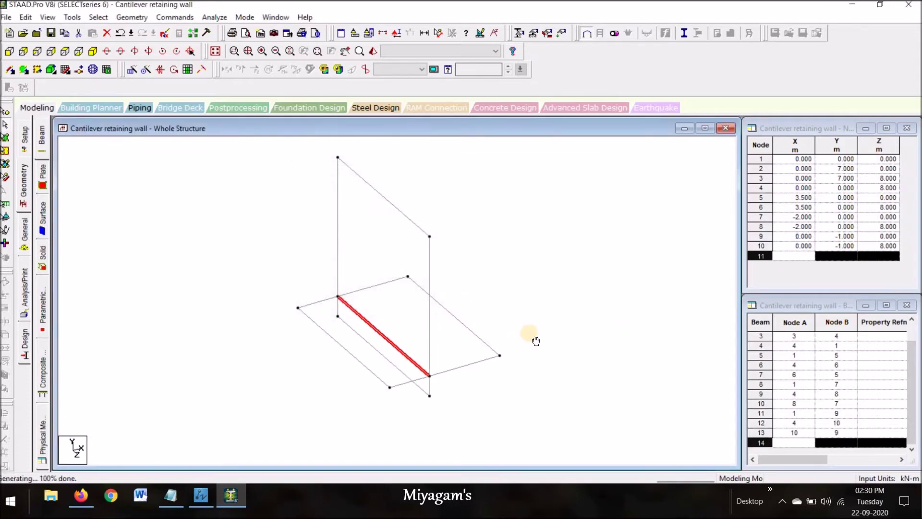
left_click_drag(536, 341, 510, 329)
left_click(577, 268)
mouse_move(576, 266)
middle_mouse_down()
mouse_move(585, 300)
mouse_move(584, 266)
middle_mouse_up()
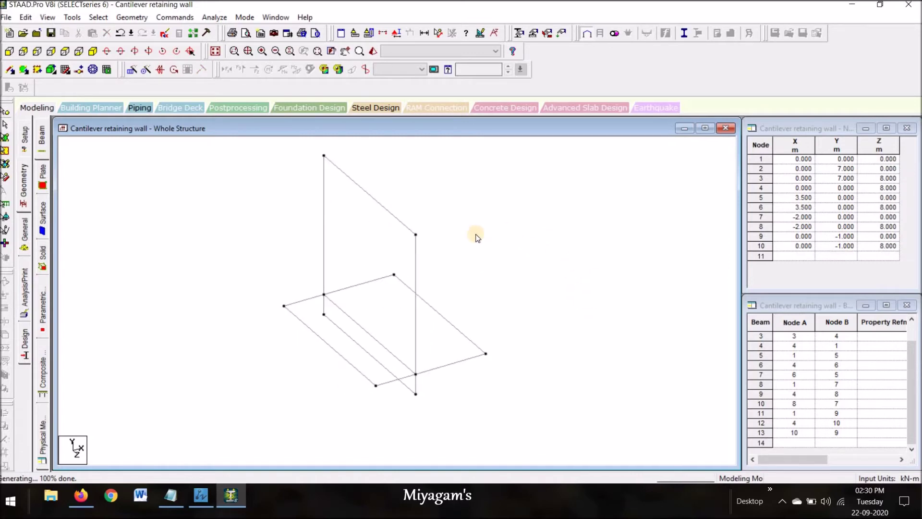
Add a four-noded plate filling the toe rectangle between the outer toe edge and the foot of the stem.
left_click(25, 71)
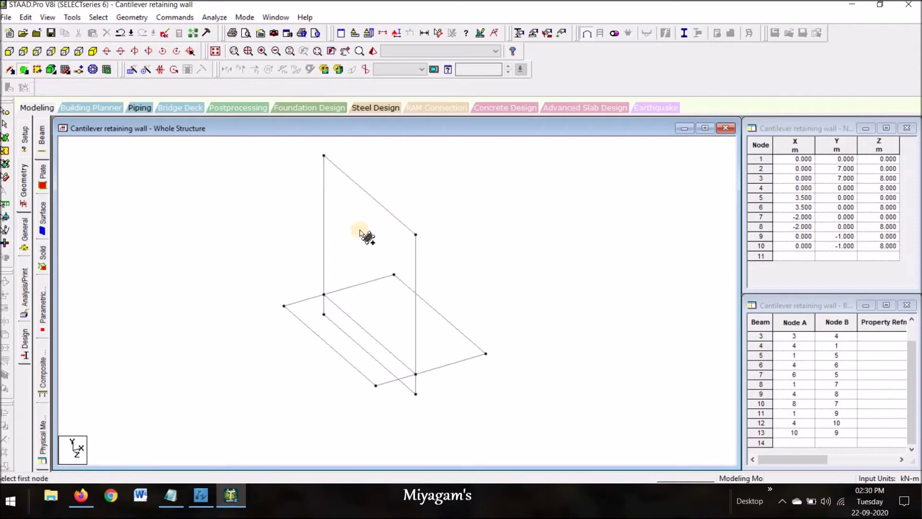
scroll(345, 278, "up", 2)
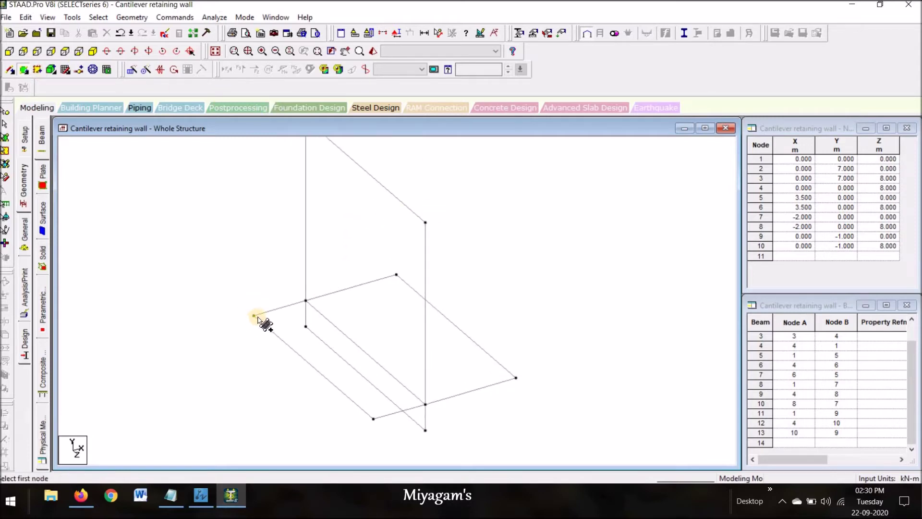
left_click(255, 316)
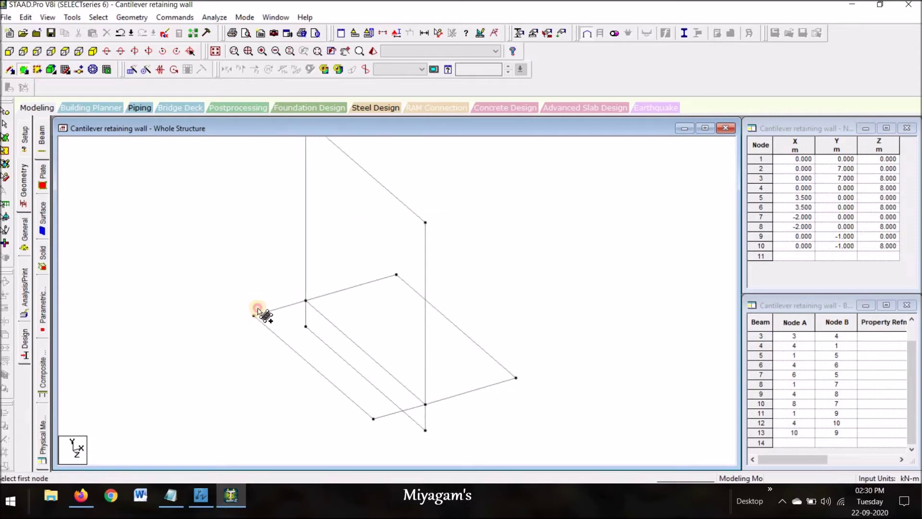
left_click(305, 301)
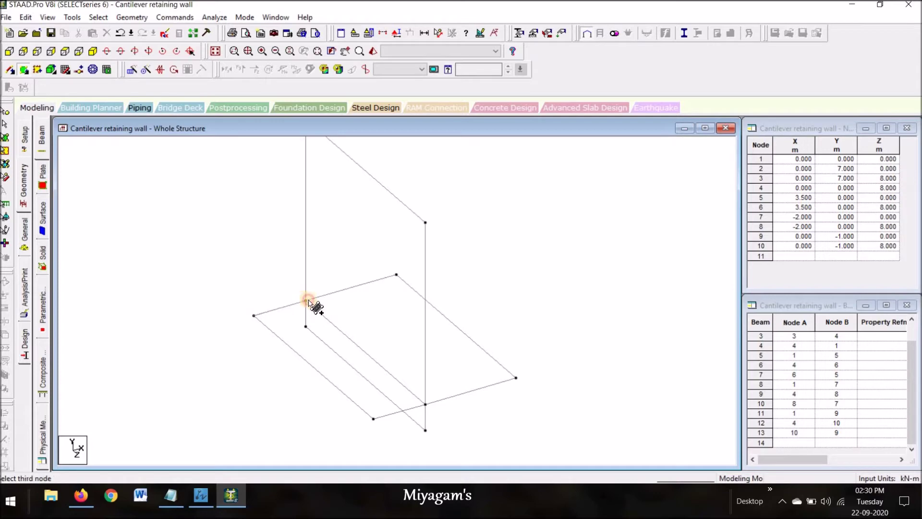
left_click(426, 405)
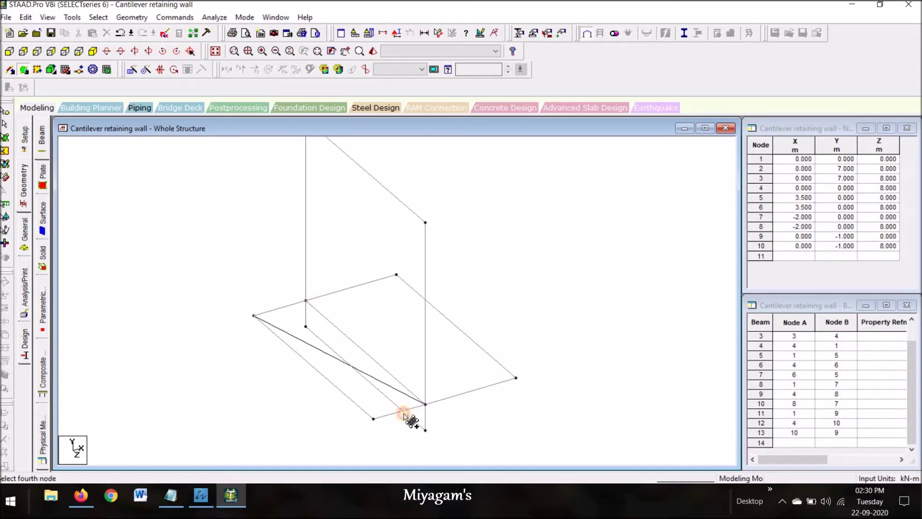
left_click(374, 419)
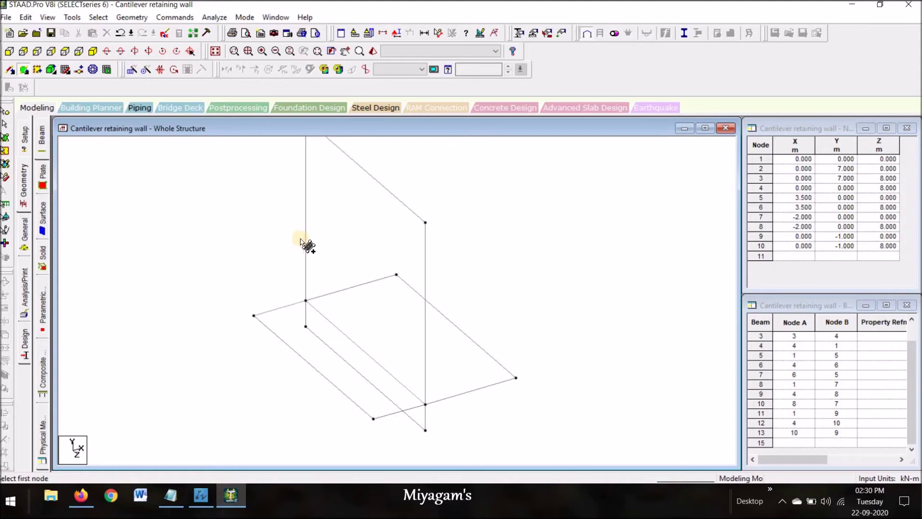
Add a four-noded plate filling the 7 m high stem rectangle, using its two upper and two lower corner nodes.
middle_click_drag(343, 324, 356, 369)
left_click(319, 170)
left_click(447, 282)
middle_click_drag(436, 369, 414, 301)
left_click(426, 409)
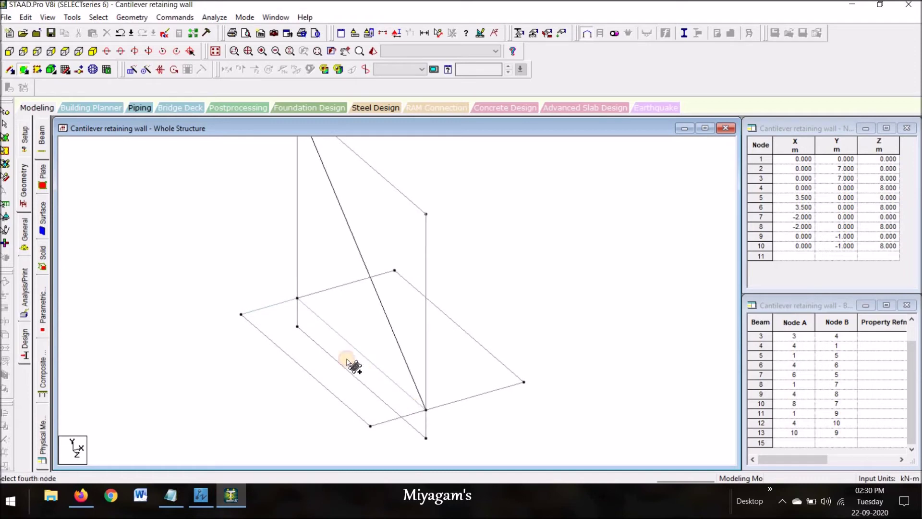
left_click(297, 298)
Add a four-noded plate filling the heel rectangle between the foot of the stem and the outer heel edge.
left_click(394, 270)
left_click(295, 299)
left_click(426, 411)
left_click(524, 382)
Add a four-noded plate filling the shear key rectangle below the foot of the stem.
left_click(297, 299)
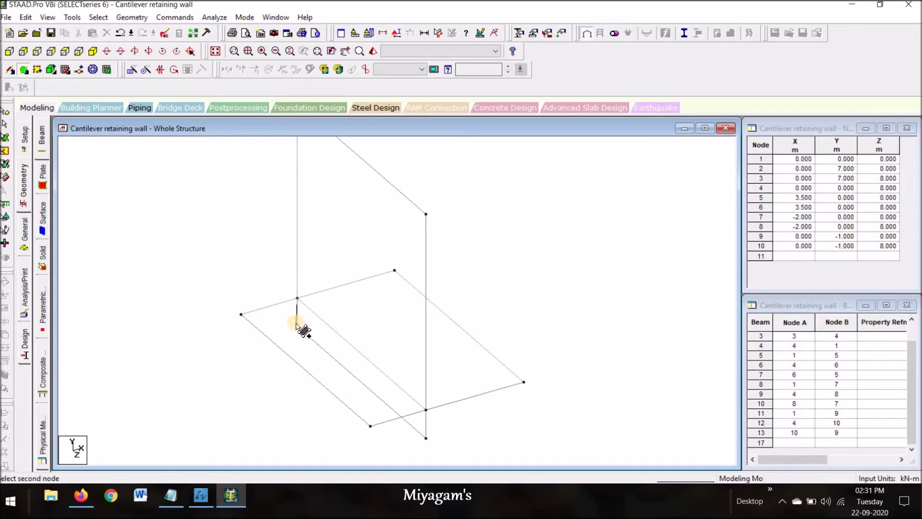
left_click(297, 326)
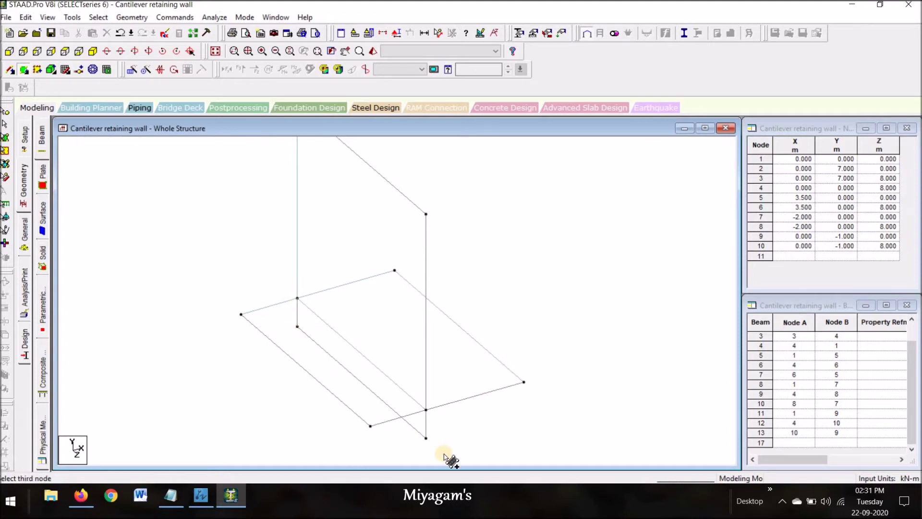
left_click(427, 437)
left_click(425, 412)
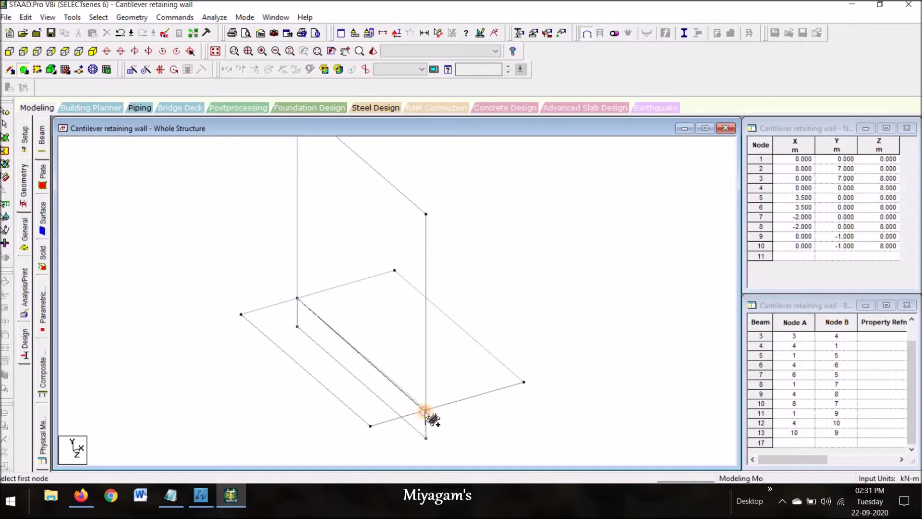
scroll(564, 345, "down", 1)
middle_click_drag(567, 343, 621, 335)
scroll(574, 325, "down", 2)
middle_click_drag(568, 320, 534, 327)
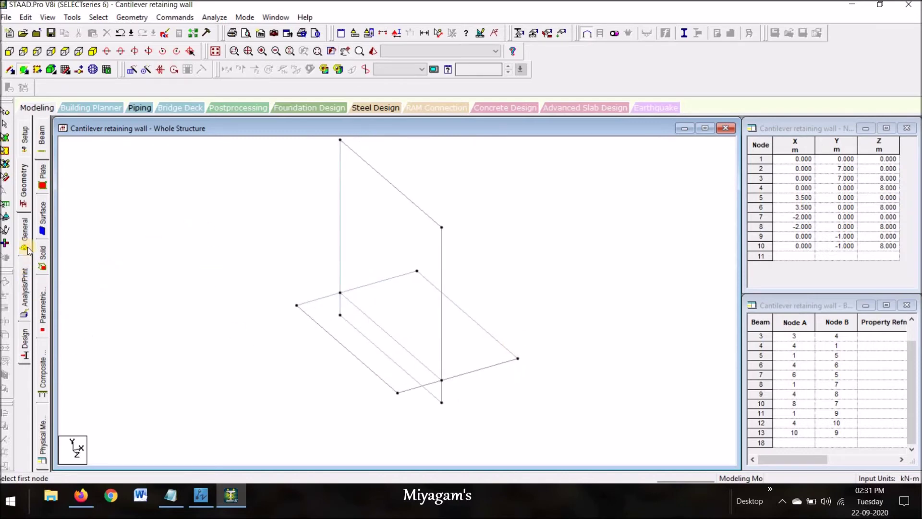
Define two uniform concrete plate thickness properties, one of 0.7 m and one of 0.5 m.
left_click(25, 239)
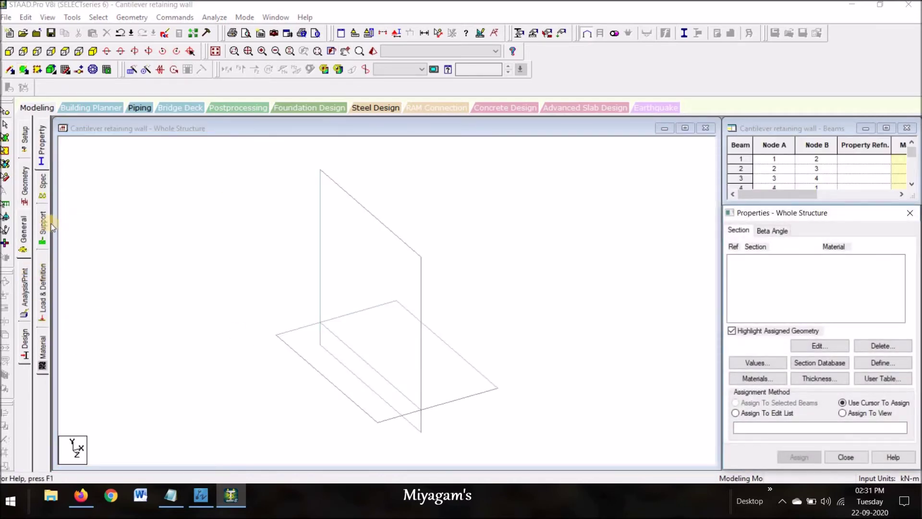
left_click(818, 378)
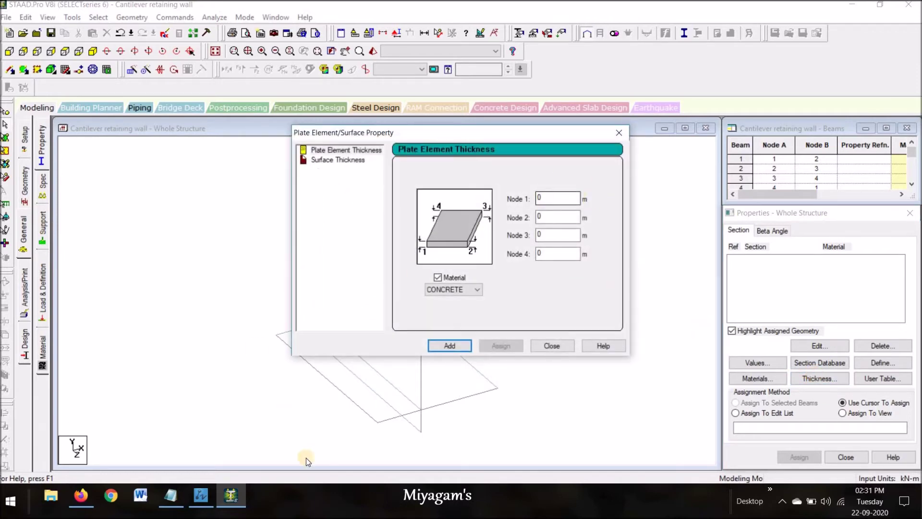
left_click(569, 194)
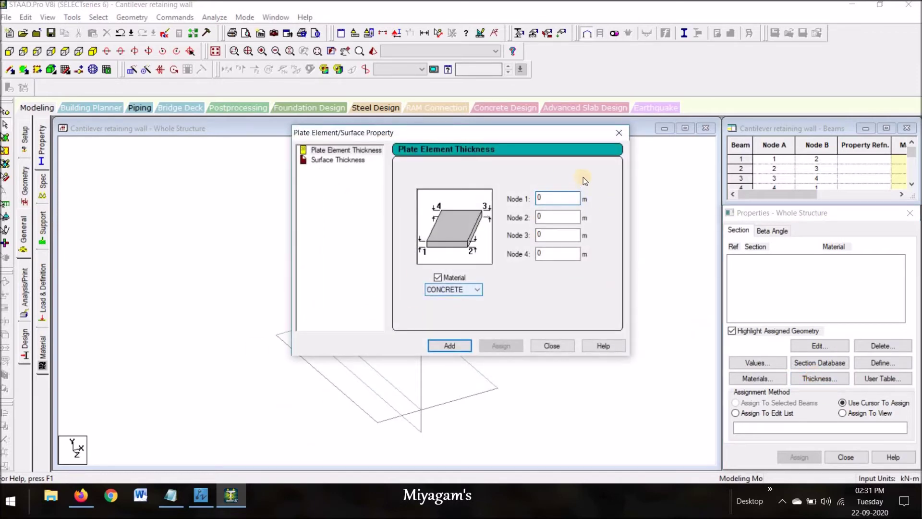
type(".7")
left_click(450, 345)
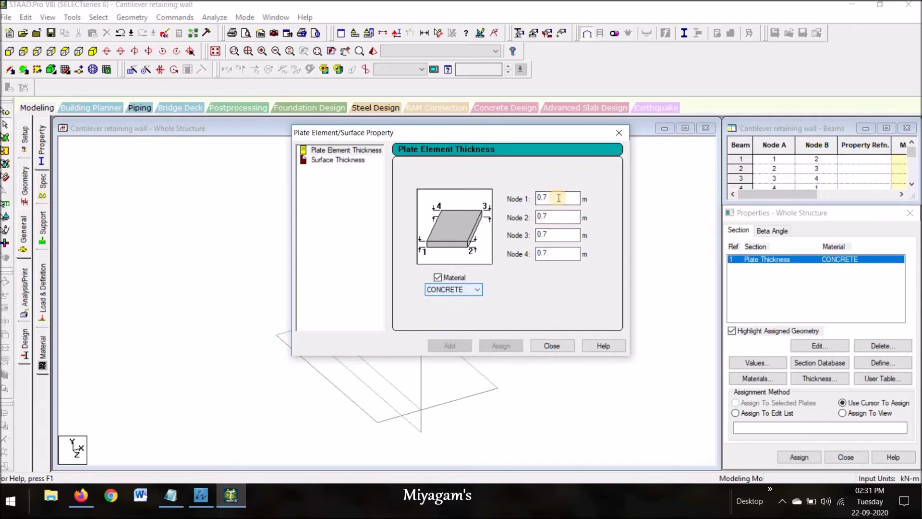
type("5")
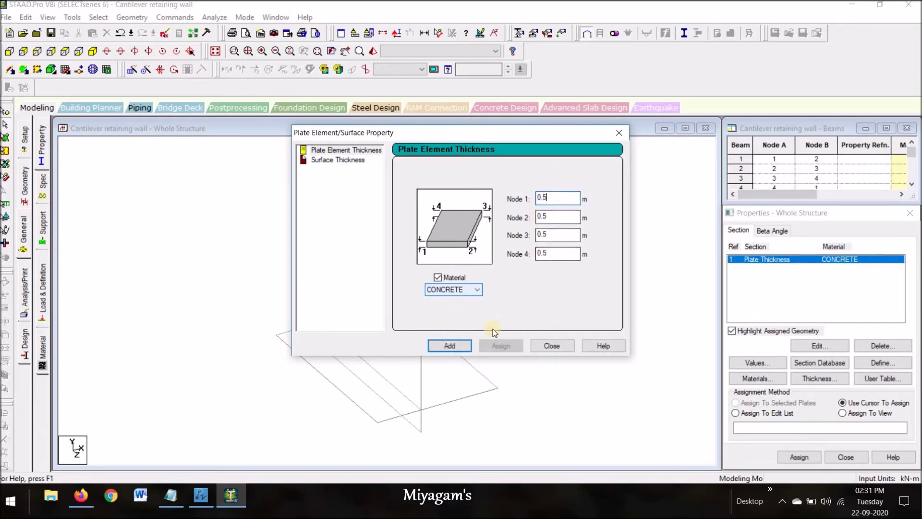
left_click(452, 344)
Define a tapered concrete plate thickness of 0.25 m at nodes 1 and 2 and 0.5 m at nodes 3 and 4.
left_click(564, 198)
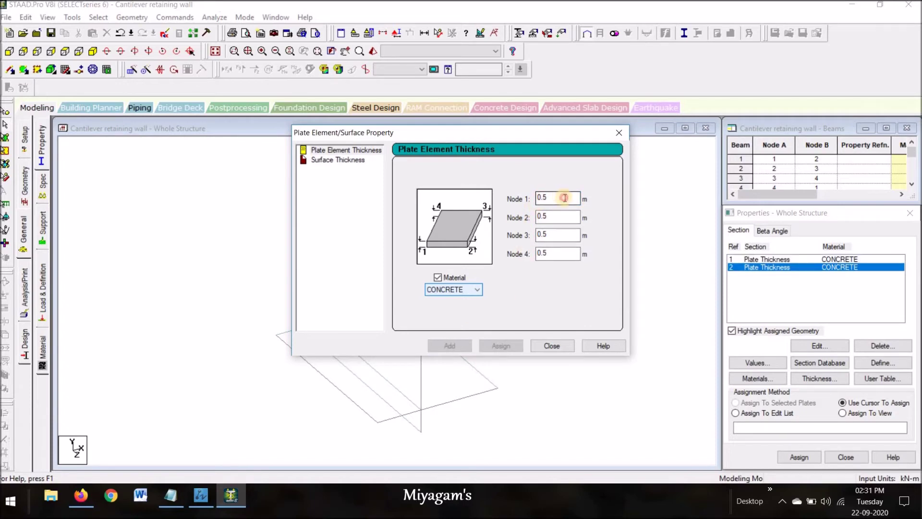
key("BackSpace")
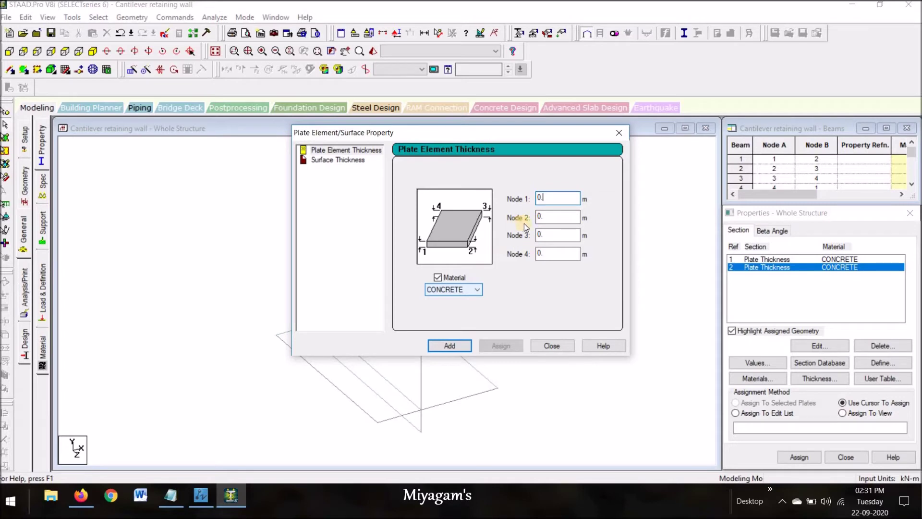
type("25")
left_click(556, 235)
left_click(555, 251)
key("BackSpace")
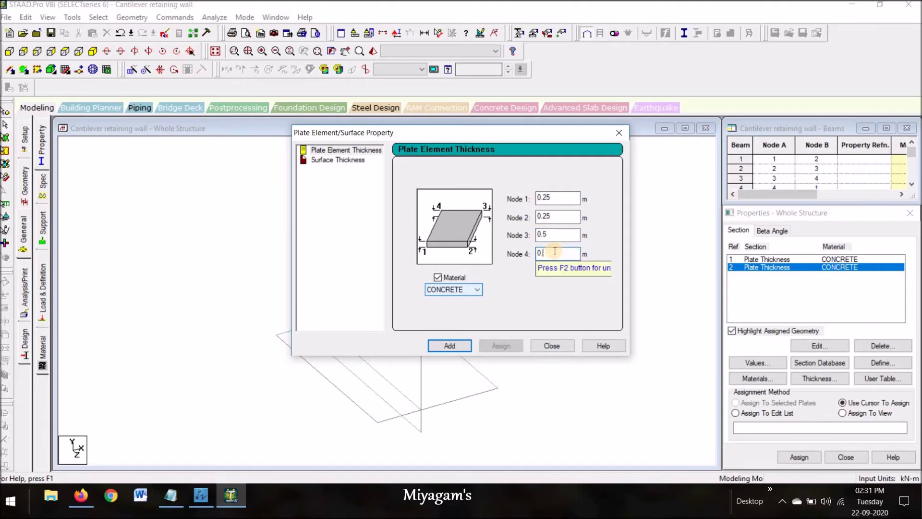
left_click(464, 343)
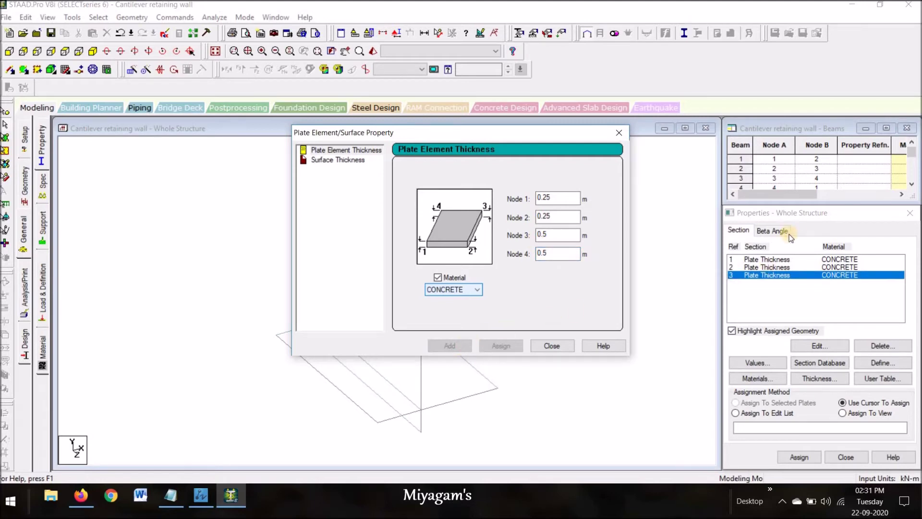
left_click(618, 134)
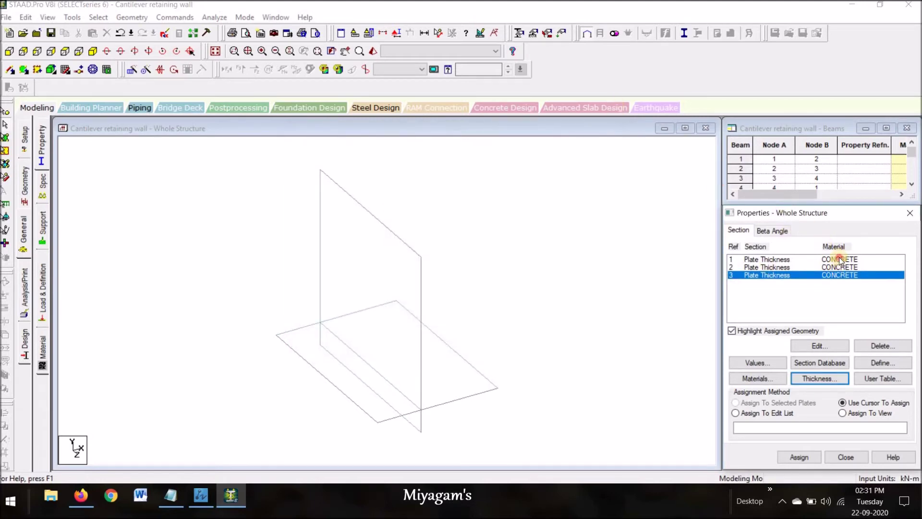
Assign the 0.7 m plate thickness to the toe and heel plates using the cursor.
left_click(838, 259)
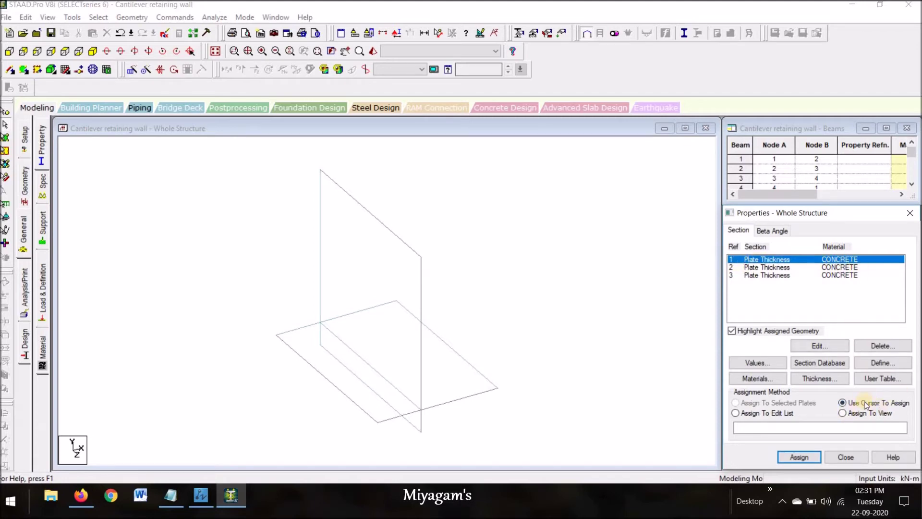
left_click(799, 456)
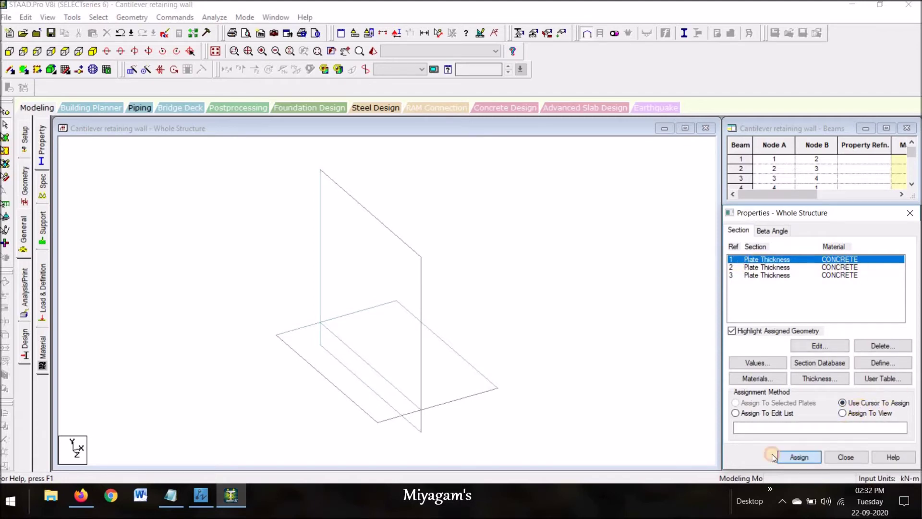
left_click(325, 370)
left_click(466, 392)
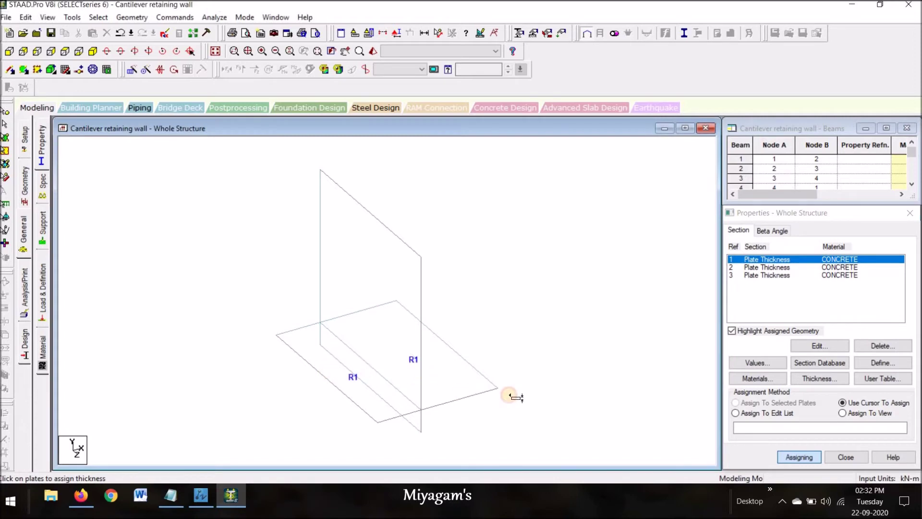
Assign the 0.5 m plate thickness to the shear key plate below the base.
left_click(780, 267)
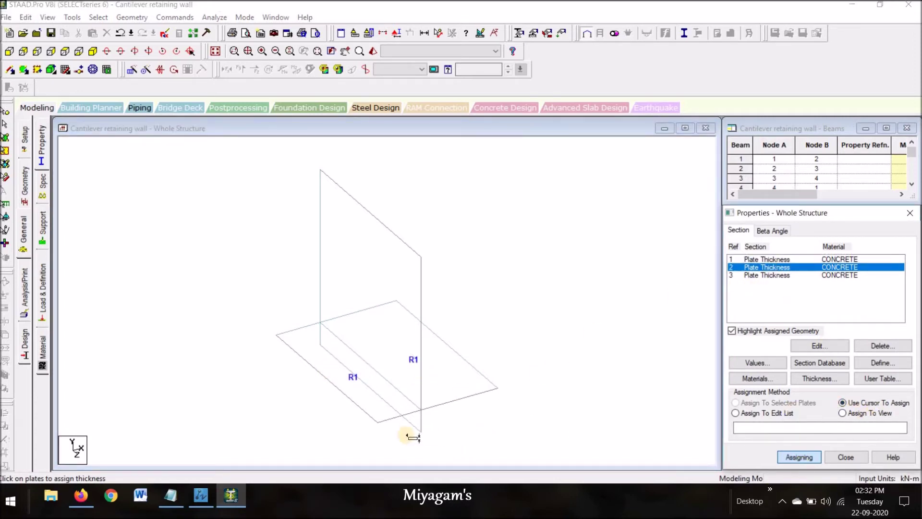
scroll(426, 446, "up", 1)
middle_click_drag(469, 385, 472, 233)
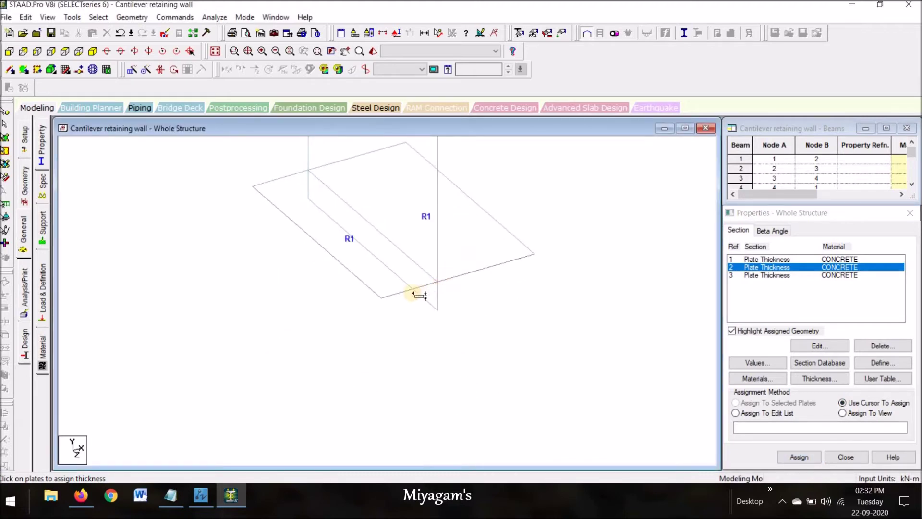
middle_click_drag(549, 258, 523, 354)
Try to assign the tapered plate thickness of 0.25 m to 0.5 m to the stem plate and end the assignment.
left_click(840, 276)
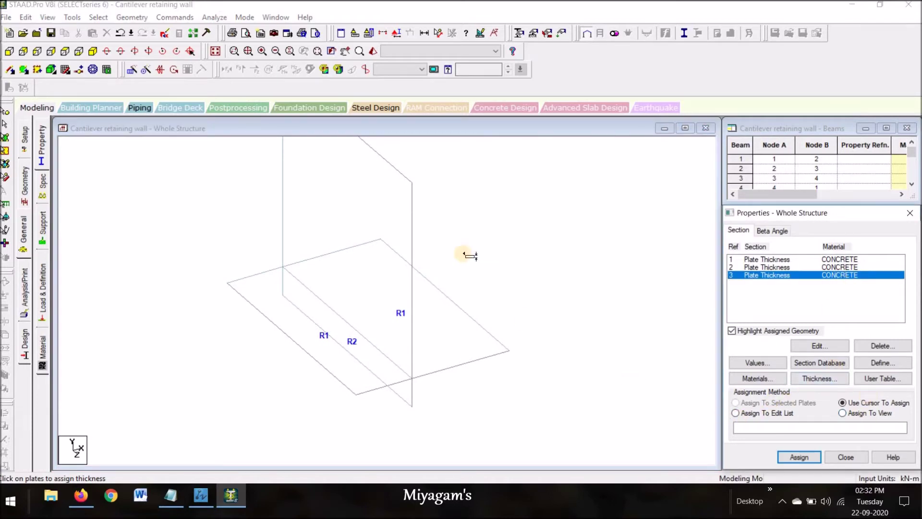
left_click(308, 182)
scroll(508, 239, "down", 1)
middle_click_drag(512, 245, 537, 268)
left_click(798, 455)
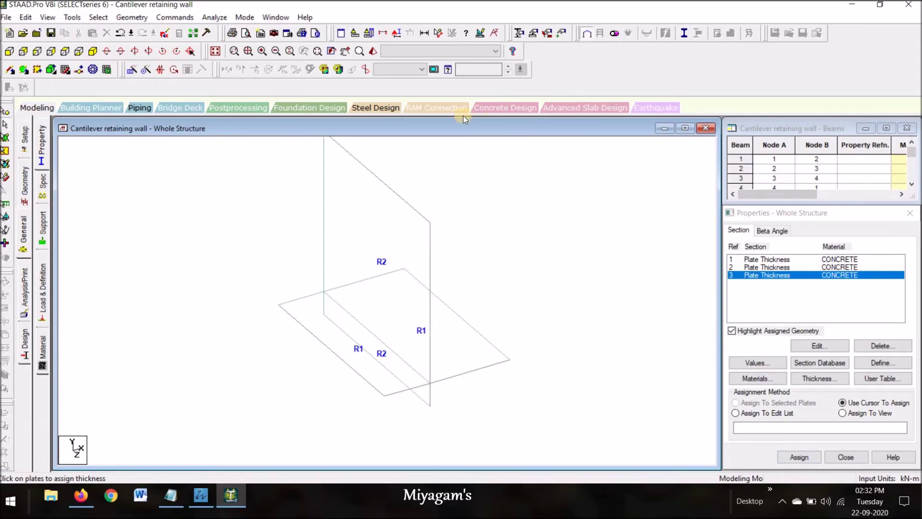
Open a 3D rendered view of the wall and examine the thickness of the stem, base and shear key.
left_click(367, 52)
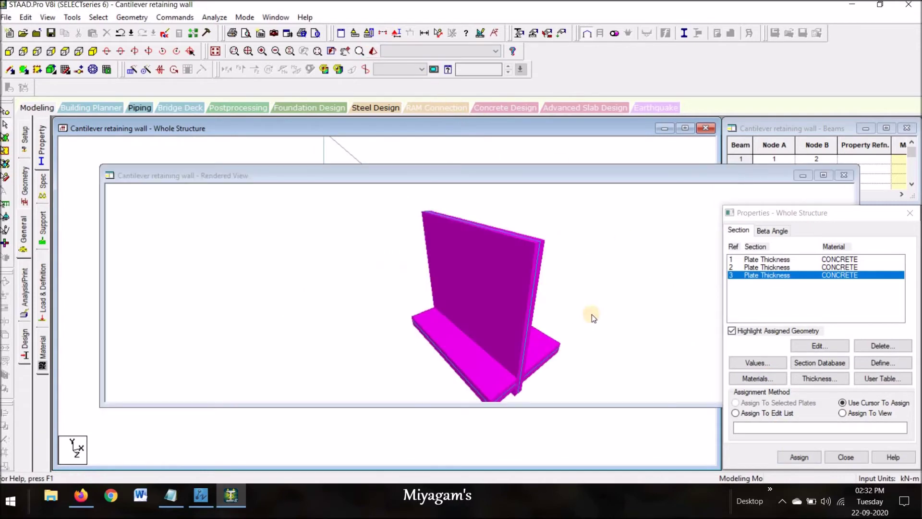
left_click_drag(419, 279, 375, 228)
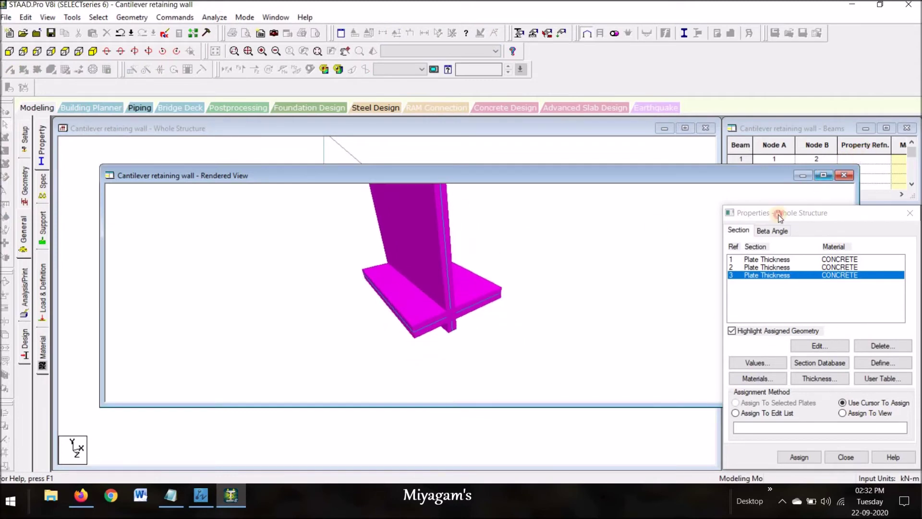
Enlarge the rendered view, examine the wall's base and shear key from another angle, and close the view.
left_click(823, 175)
left_click_drag(527, 343, 515, 228)
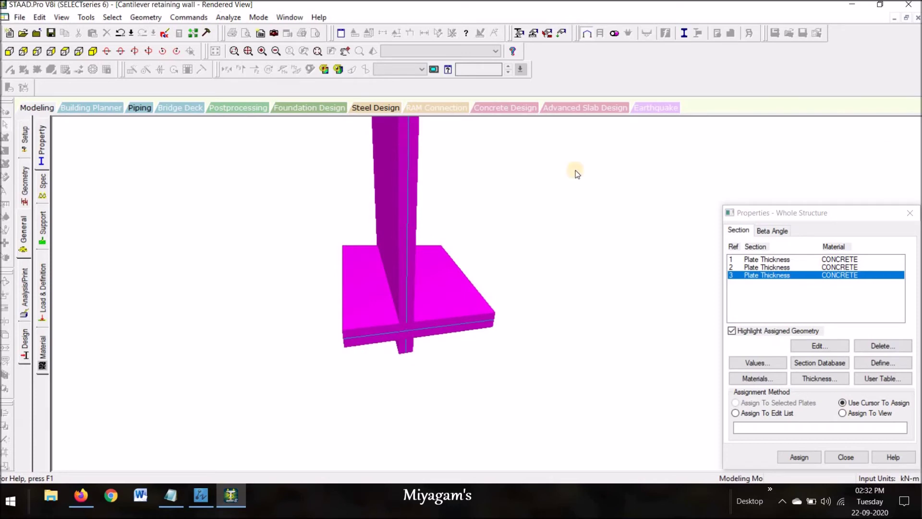
left_click(51, 109)
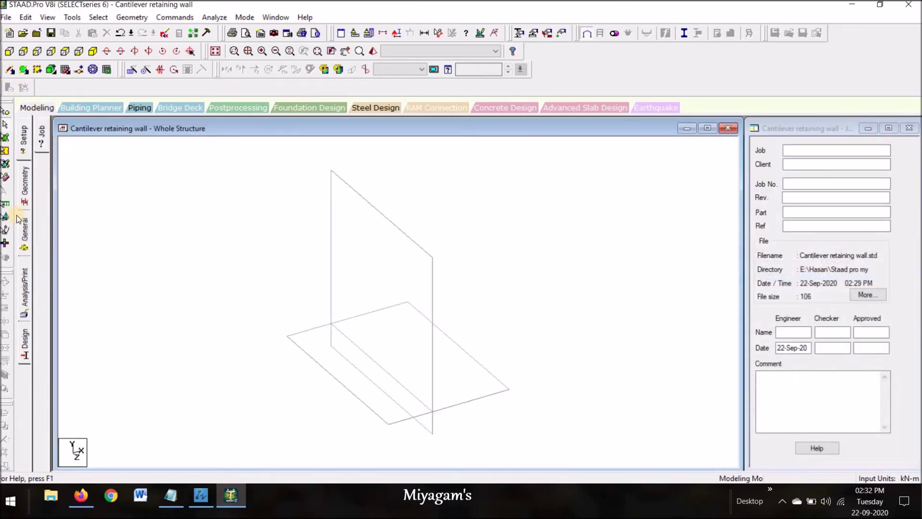
Create a fixed support definition for the structure.
left_click(21, 237)
left_click(43, 228)
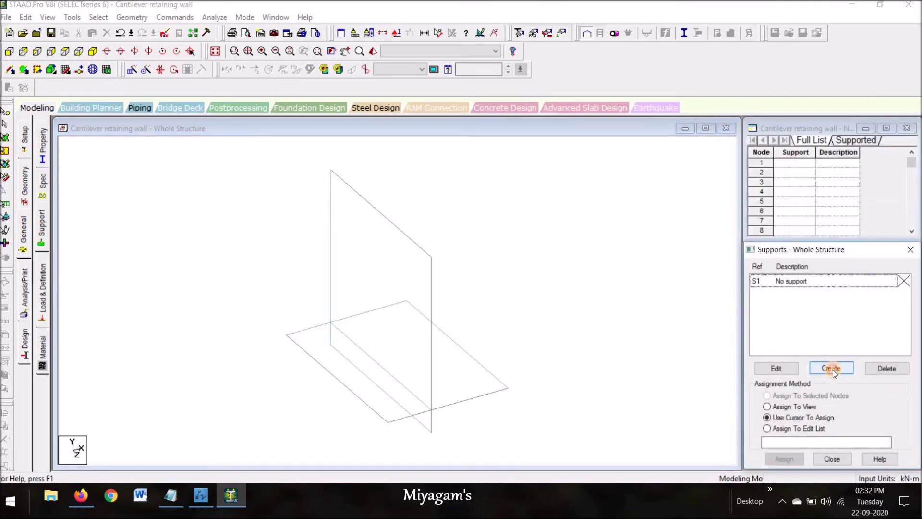
left_click(832, 369)
left_click(749, 470)
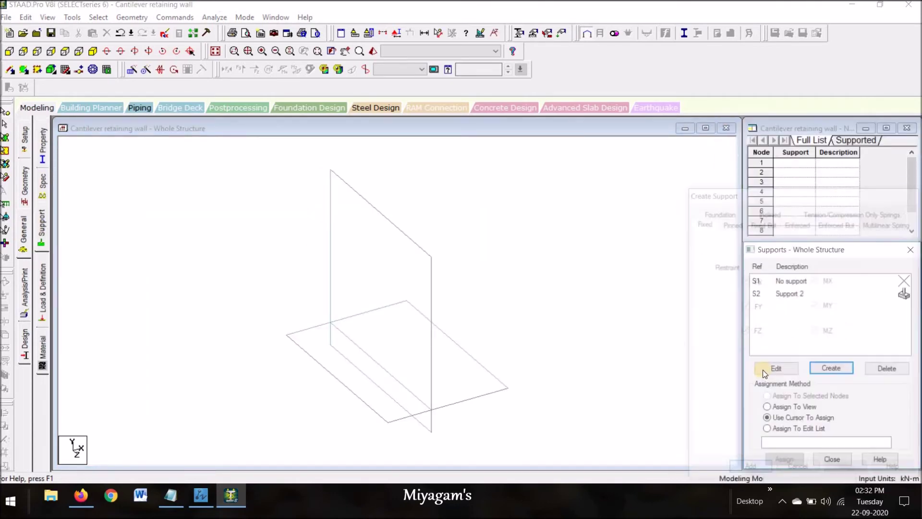
Assign the fixed support to all base slab and shear key nodes, and return to the isometric view.
left_click(786, 295)
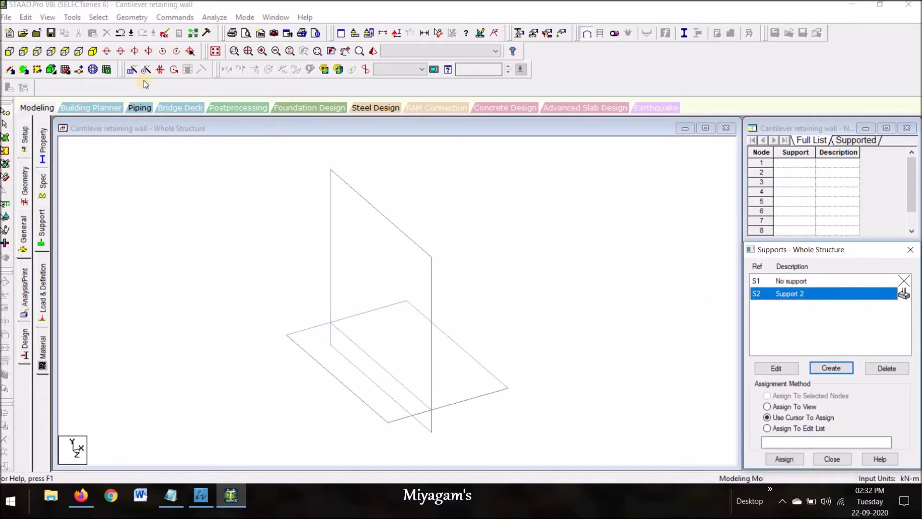
left_click(8, 52)
middle_click_drag(422, 305, 429, 229)
left_click(827, 341)
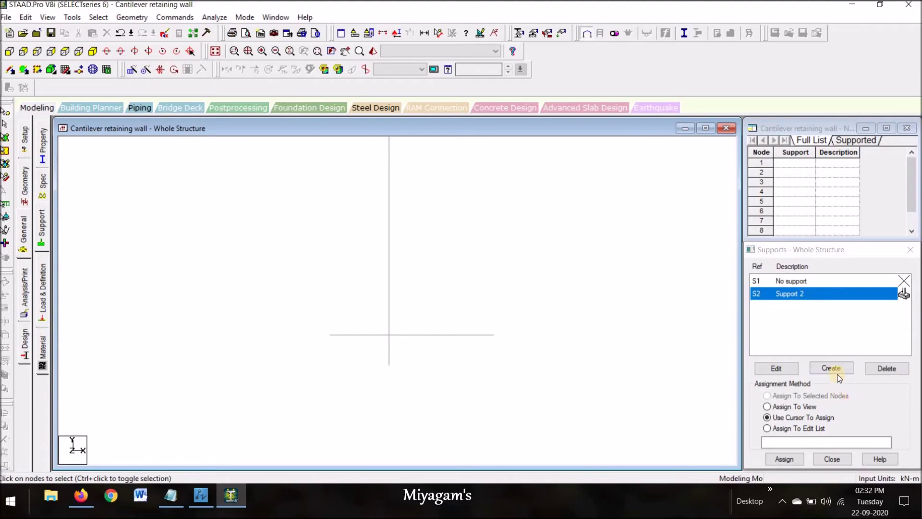
left_click_drag(311, 315, 520, 377)
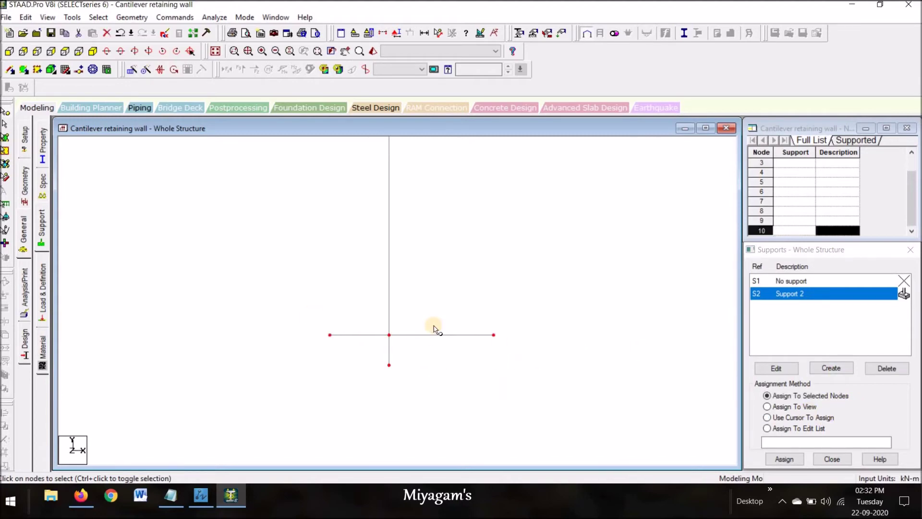
left_click(797, 461)
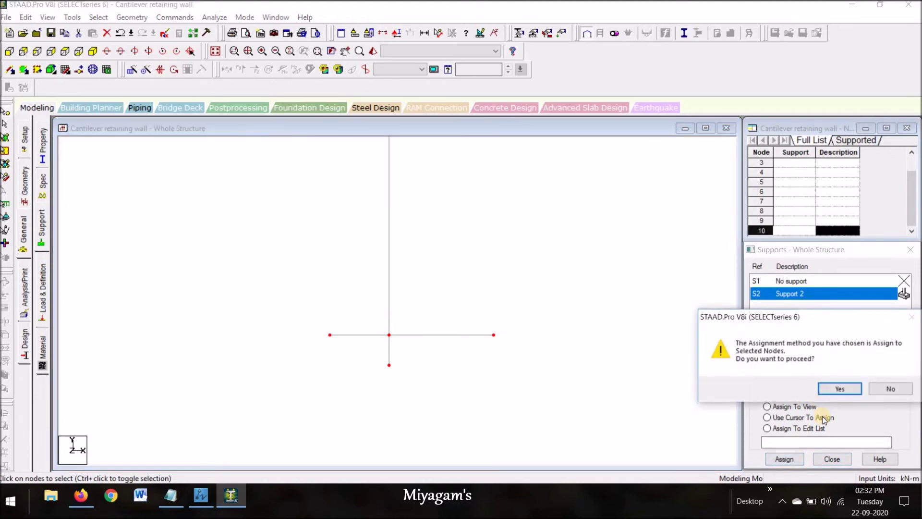
left_click(841, 390)
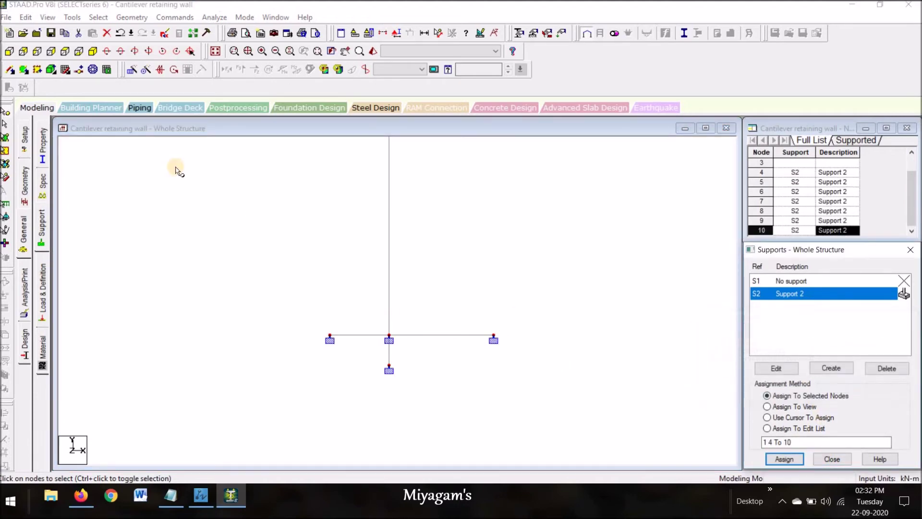
left_click(93, 51)
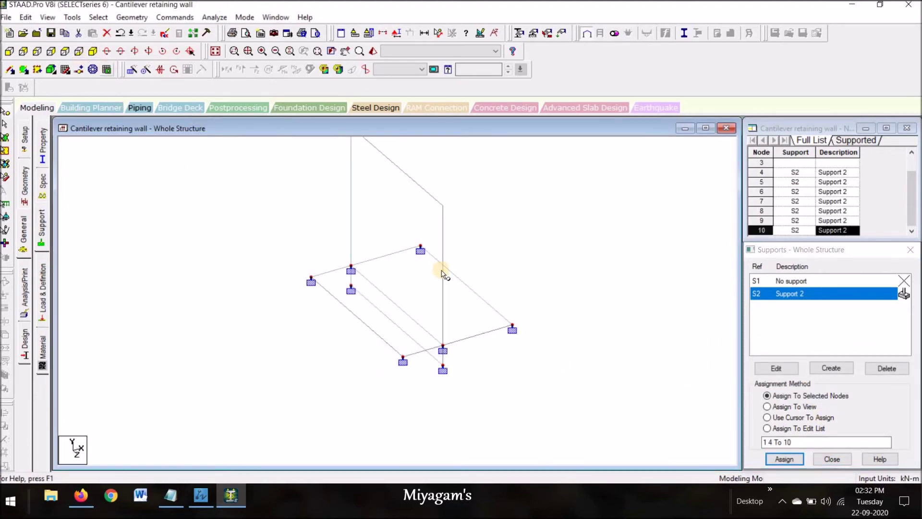
left_click_drag(529, 276, 546, 256)
key("Escape")
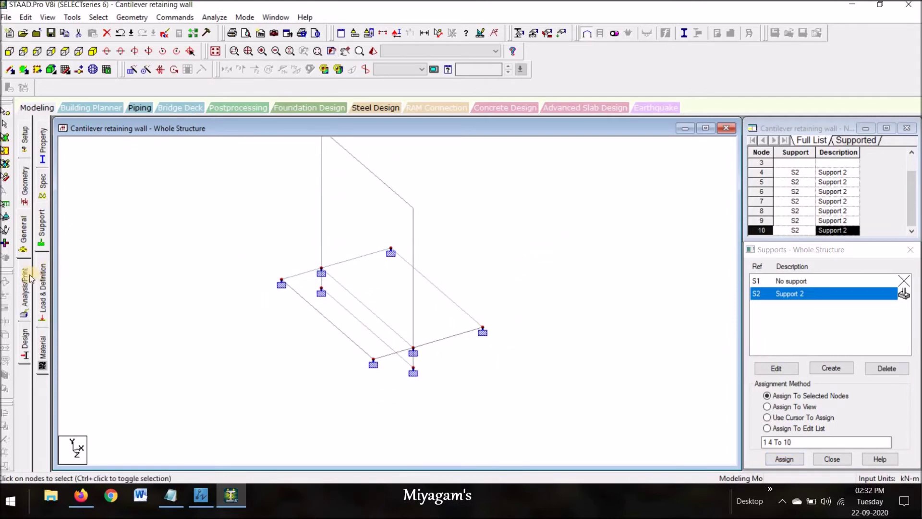
Add primary load case 1 with loading type Dead and the title DL.
left_click(43, 288)
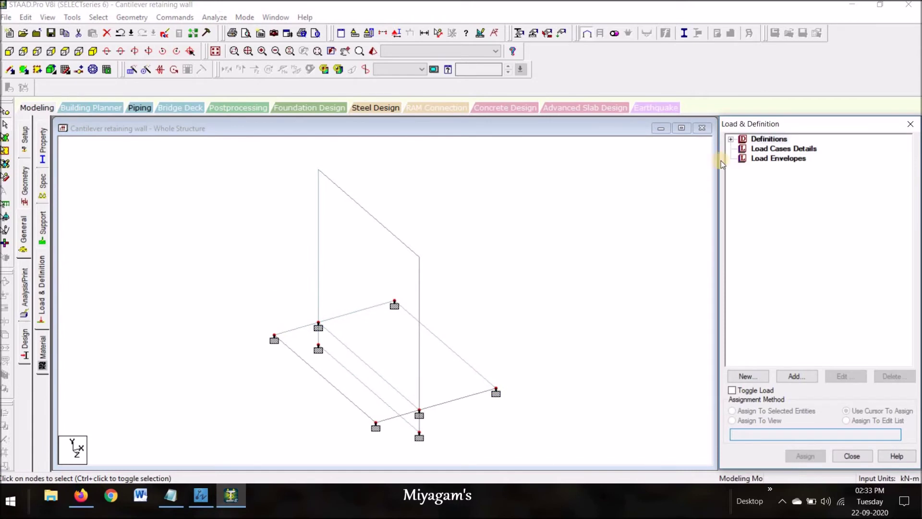
left_click(785, 150)
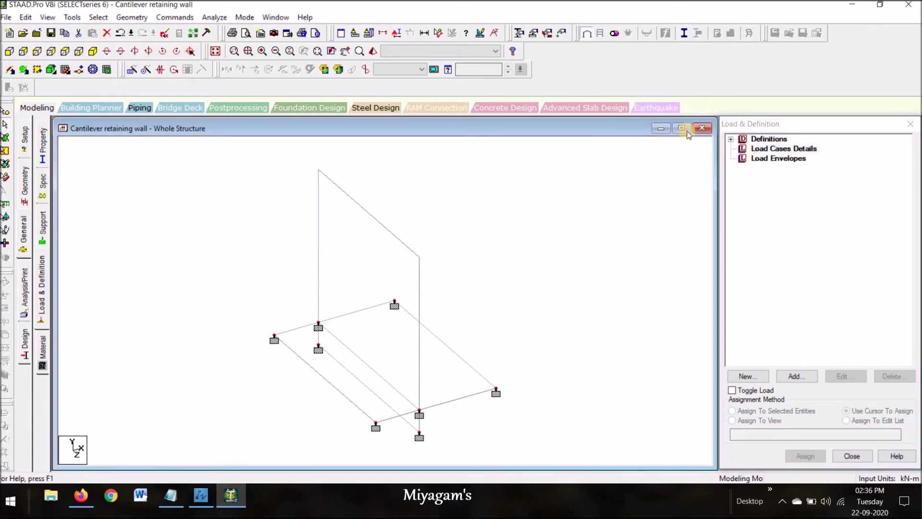
left_click(774, 150)
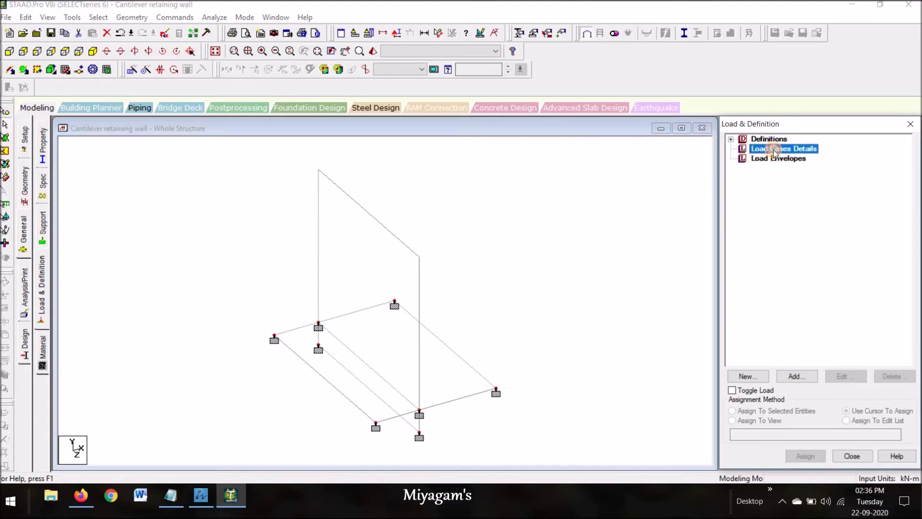
left_click(803, 380)
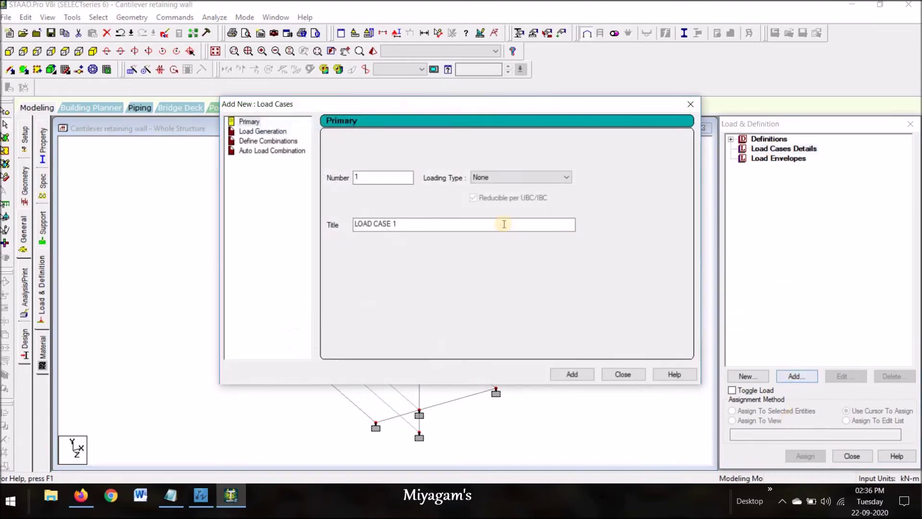
left_click(515, 177)
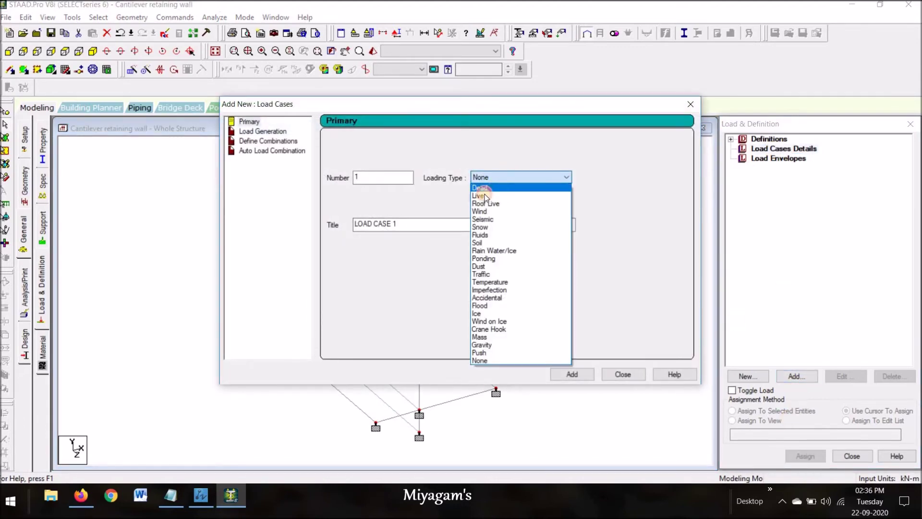
left_click(494, 185)
left_click(440, 223)
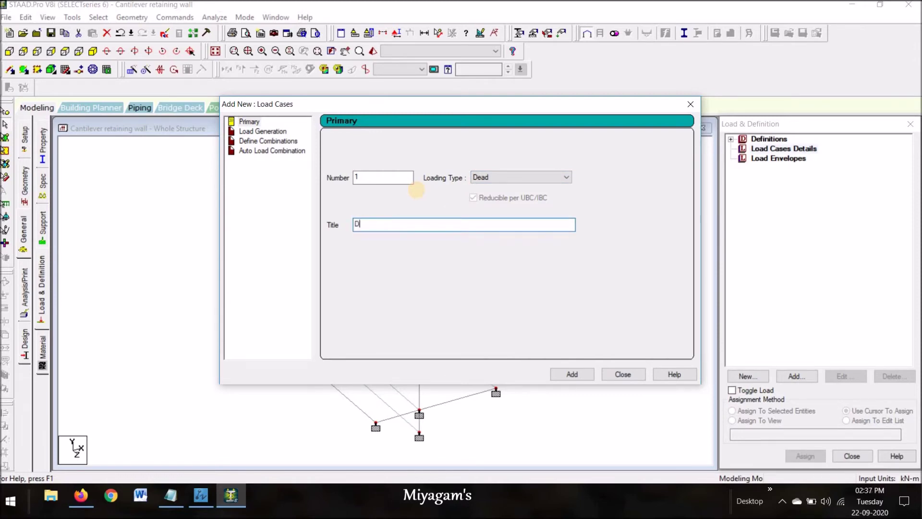
left_click(588, 373)
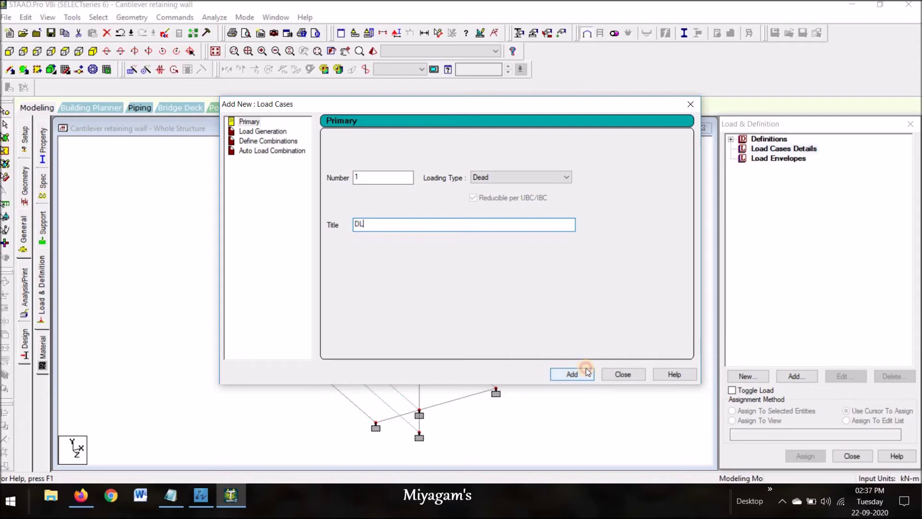
Add primary load case 2 with loading type Live and the title LL, and finish adding load cases.
left_click(540, 176)
left_click(478, 195)
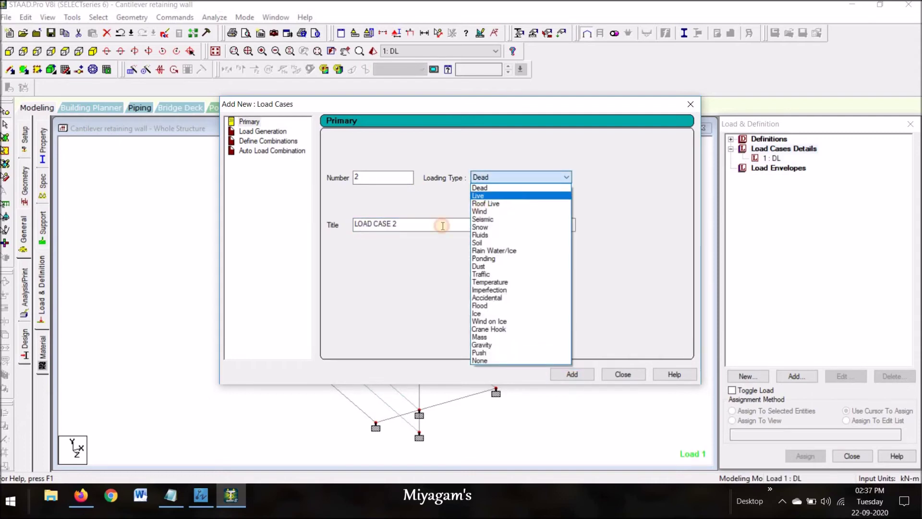
left_click(427, 223)
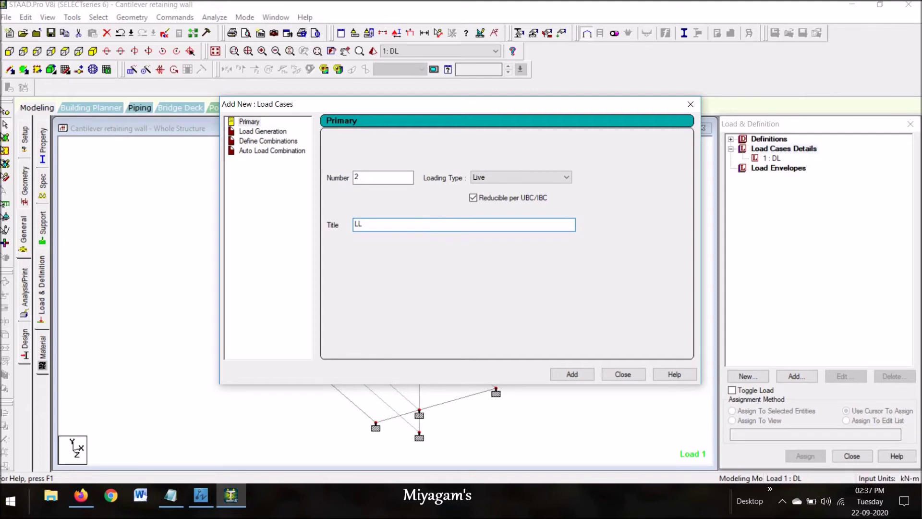
left_click(559, 376)
left_click(624, 375)
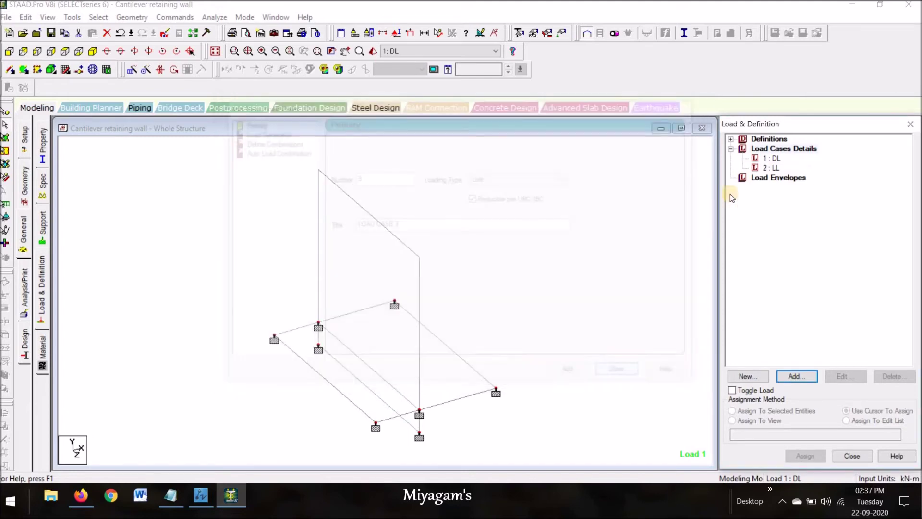
Add a selfweight load in the Y direction with factor -1 to the DL load case.
left_click(775, 159)
left_click(810, 377)
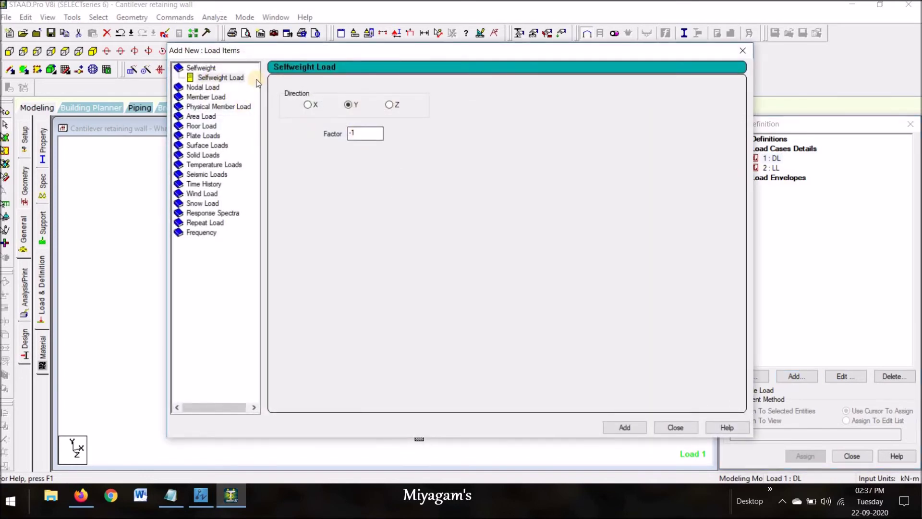
left_click(626, 427)
left_click(675, 427)
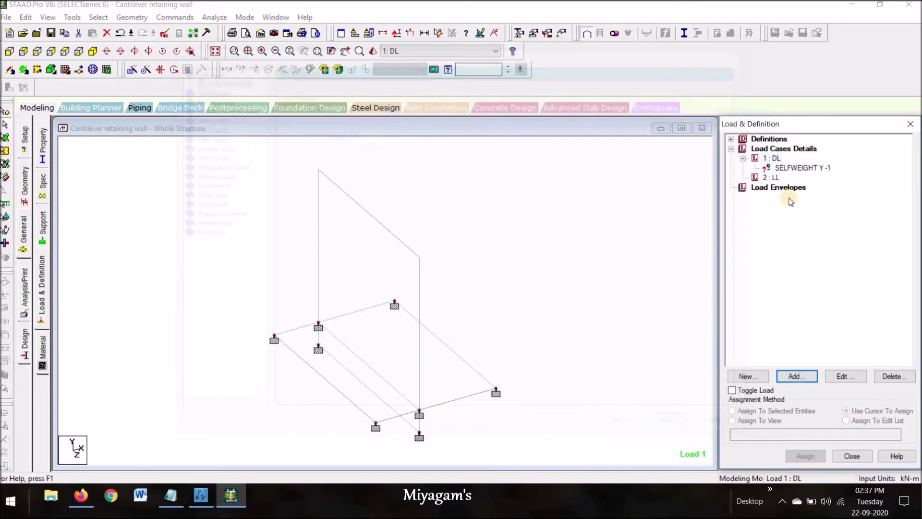
Start a new plate load item of type Pressure on Full Plate under the LL load case.
left_click(772, 178)
left_click(809, 378)
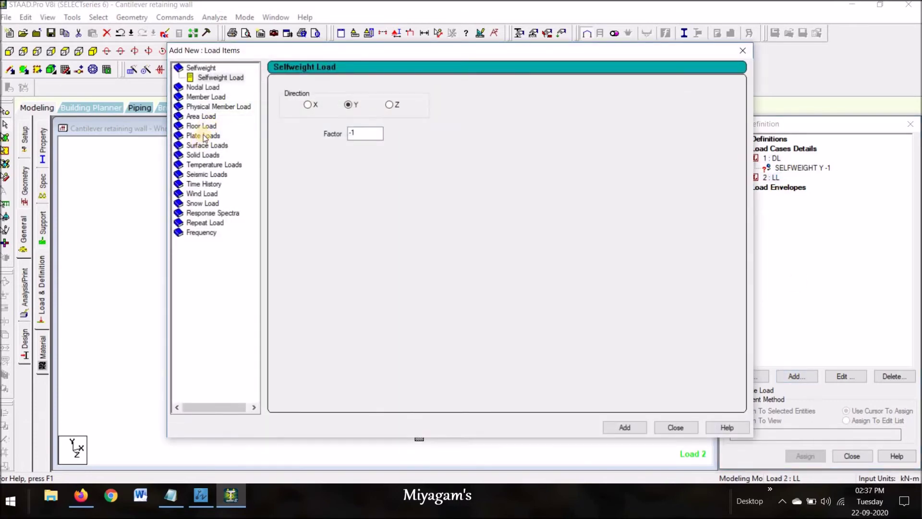
left_click(204, 136)
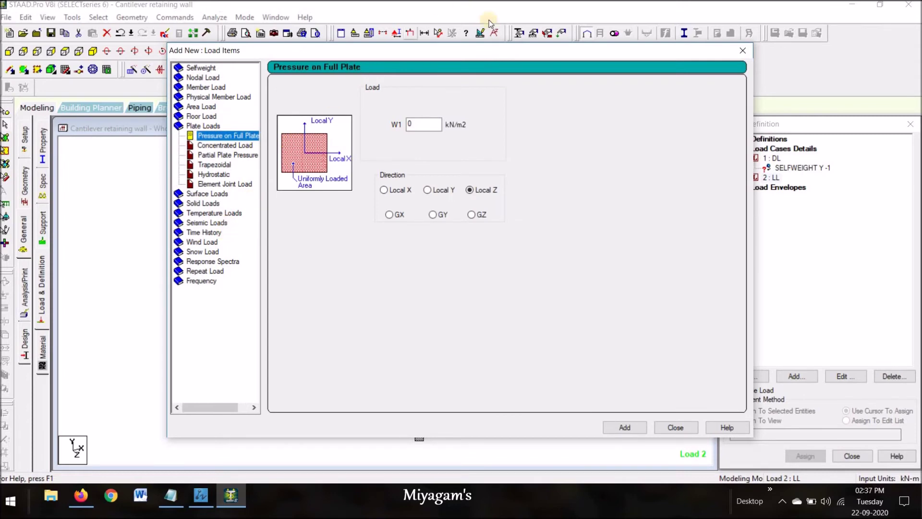
Uncover the model and highlight the stem and heel plates in turn to examine where the pressure acts.
left_click_drag(495, 47, 792, 43)
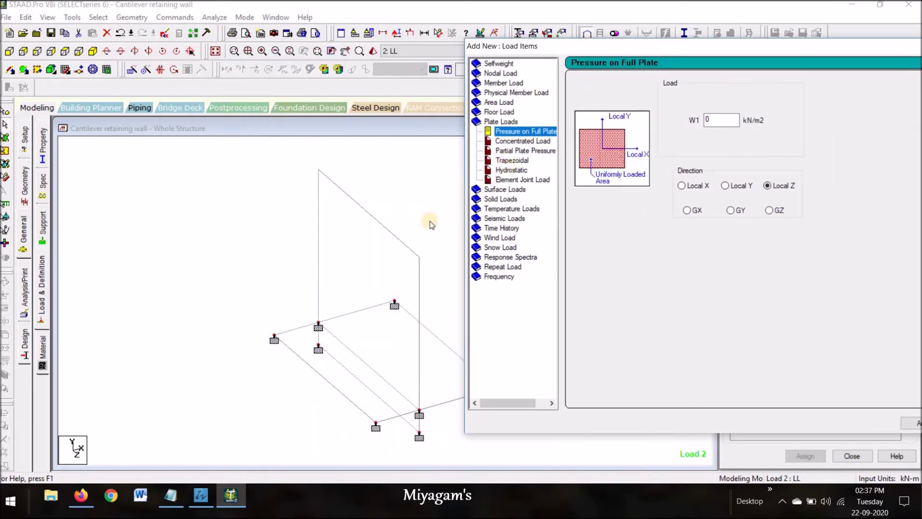
left_click(367, 249)
left_click(5, 148)
left_click(379, 250)
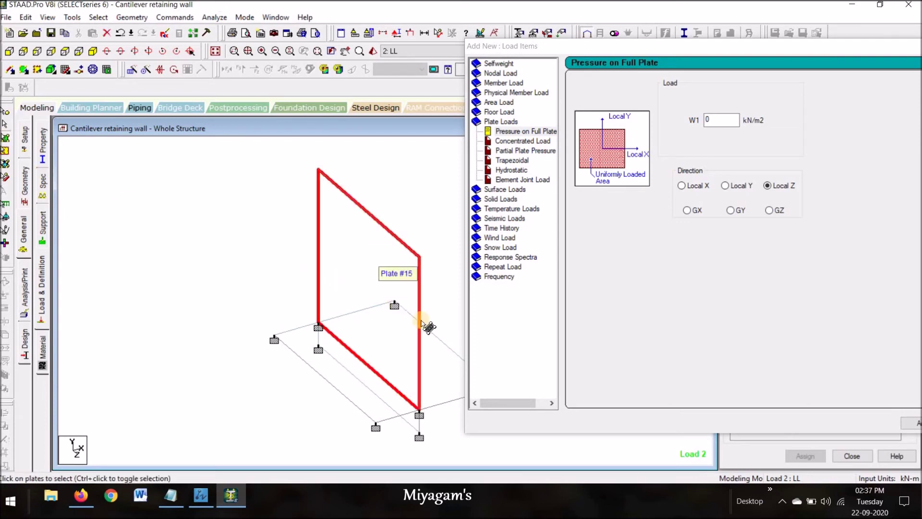
left_click(411, 360)
left_click(389, 285)
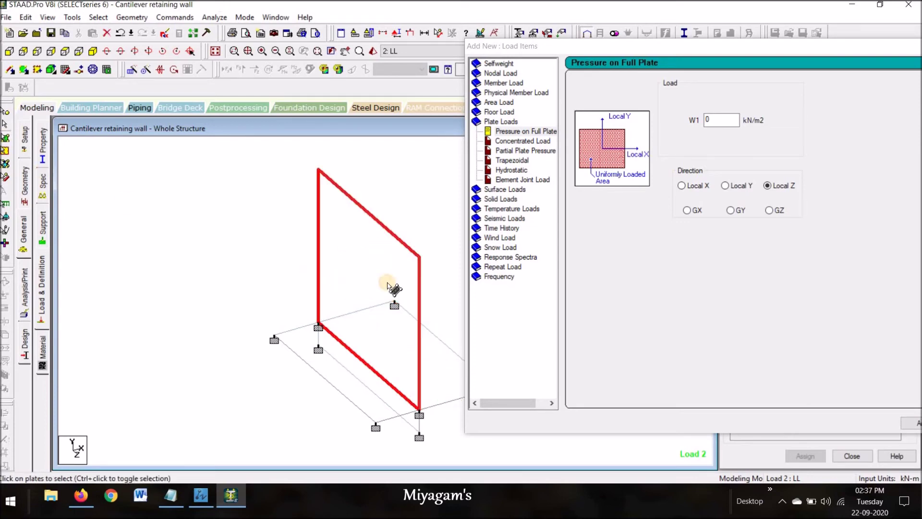
left_click(426, 368)
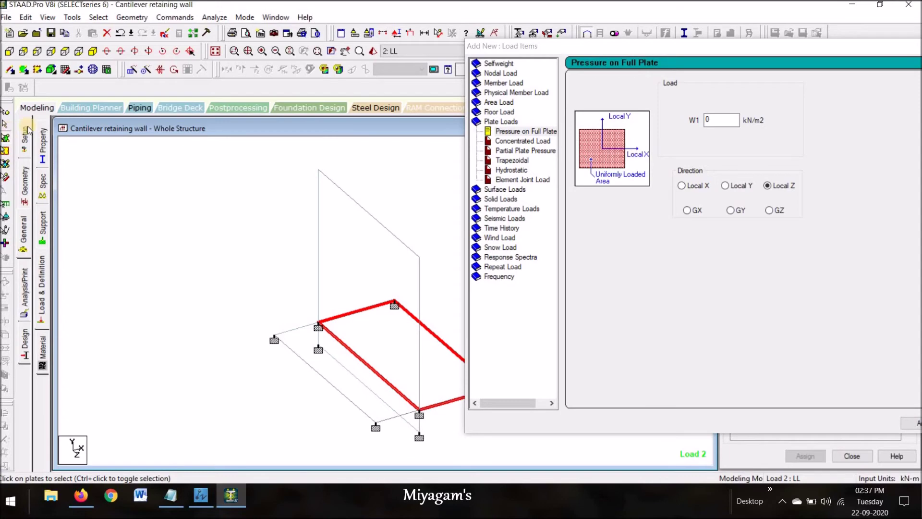
Add a full-plate pressure of -15 kN/m2 in the GX direction to the LL load case.
left_click_drag(578, 44, 269, 46)
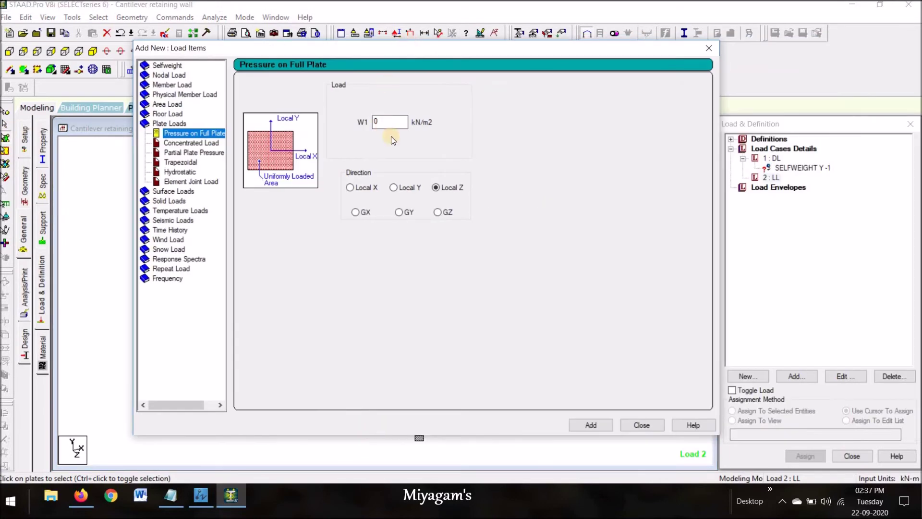
left_click(390, 121)
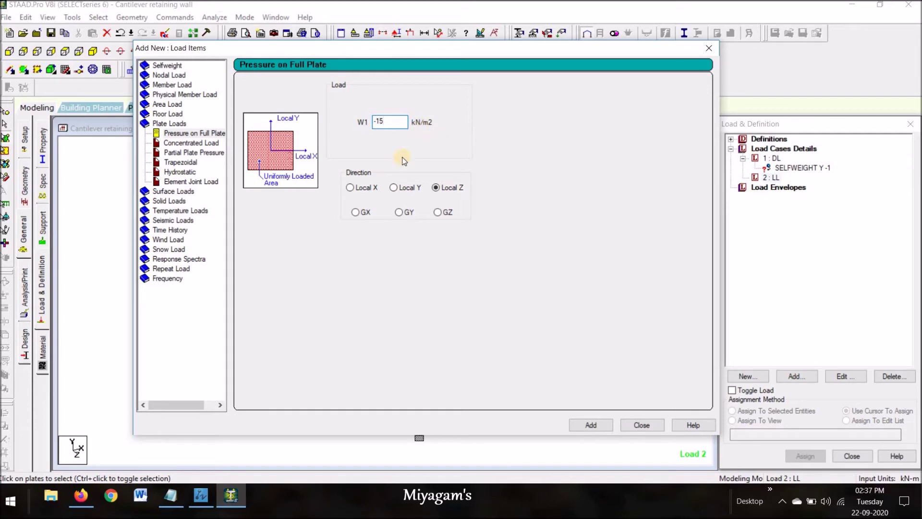
left_click(354, 212)
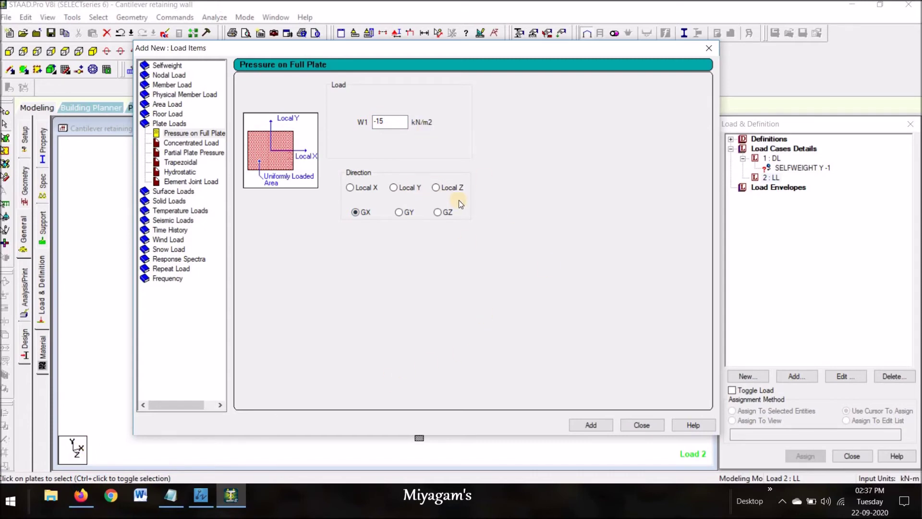
left_click(593, 425)
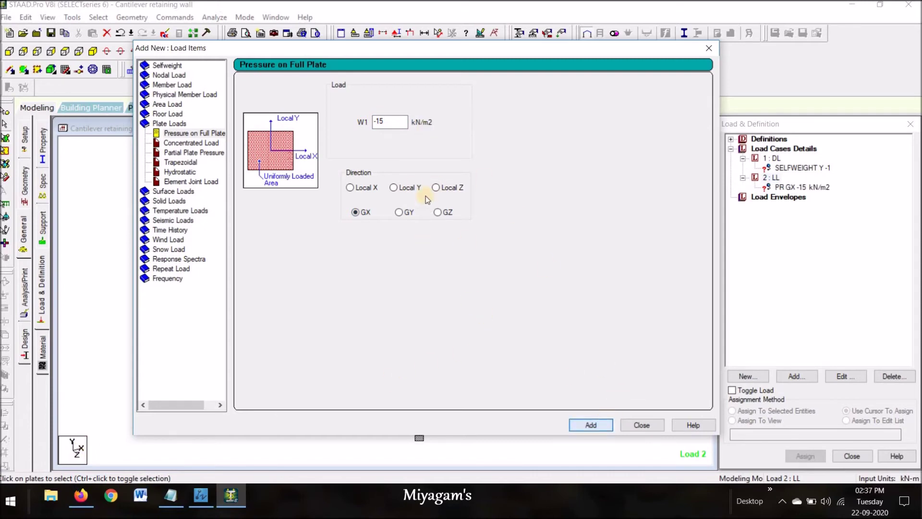
Add a full-plate pressure of -15 kN/m2 in the GY direction to the LL load case and finish adding load items.
left_click(399, 213)
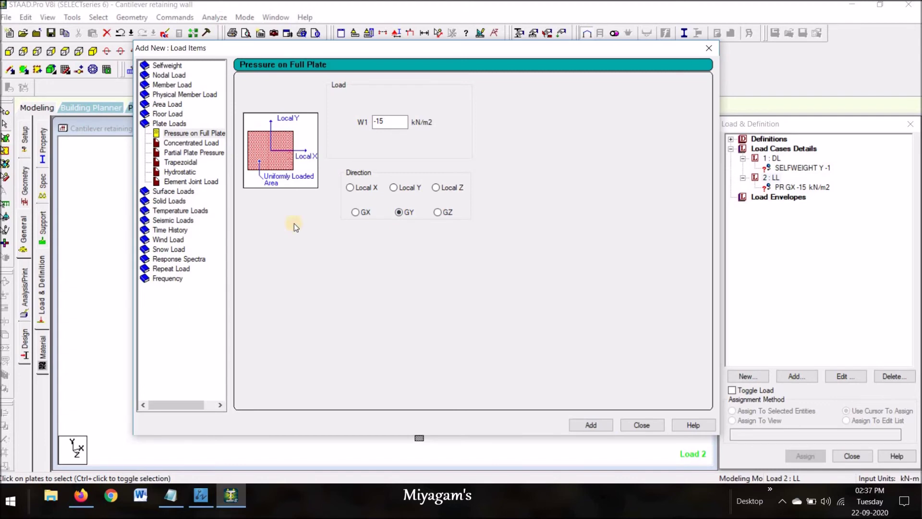
left_click_drag(465, 51, 813, 147)
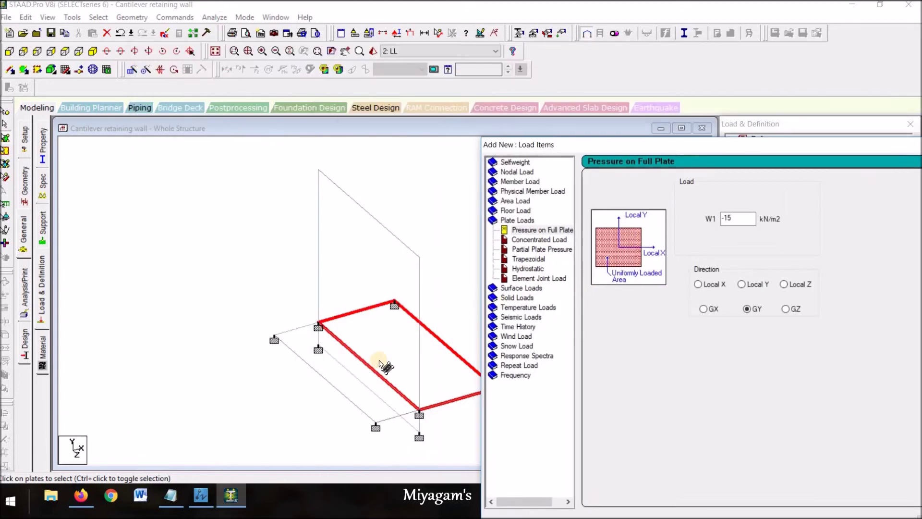
left_click_drag(738, 150, 480, 85)
left_click(690, 463)
left_click(748, 460)
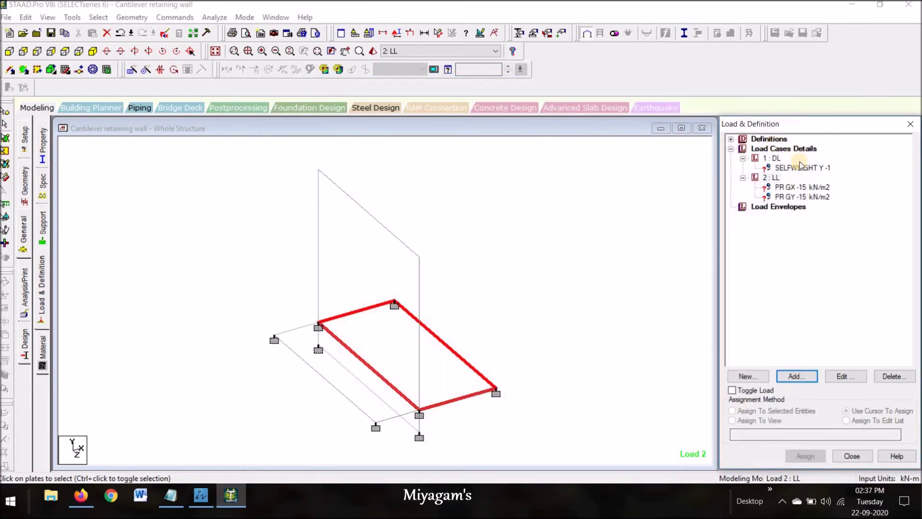
Assign the DL selfweight load to the entire view.
left_click(801, 168)
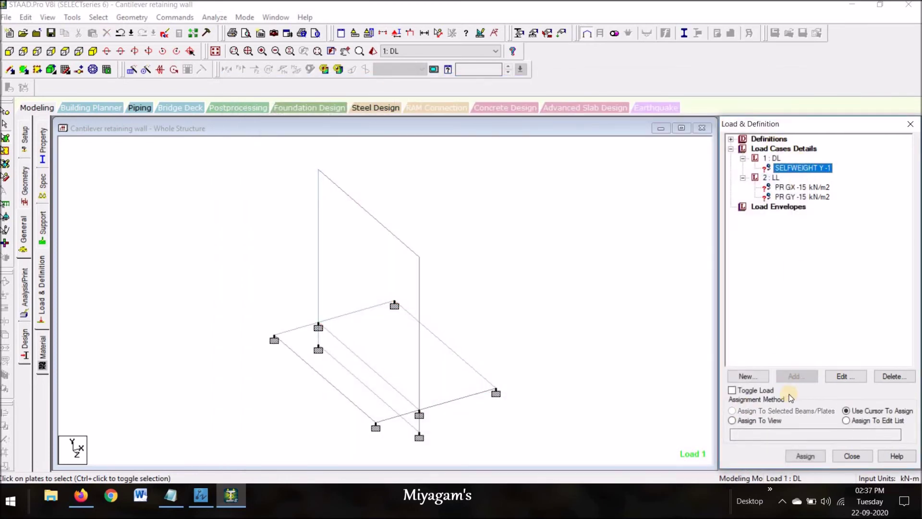
left_click(769, 423)
left_click(805, 454)
key("Return")
Assign the GX -15 kN/m2 pressure to the vertical stem plate as the selected plate.
left_click(795, 187)
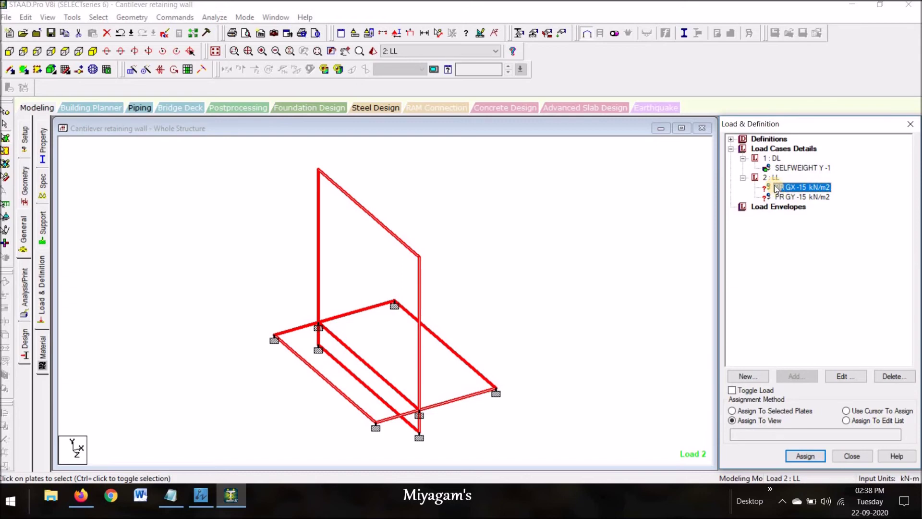
left_click(549, 209)
left_click(382, 261)
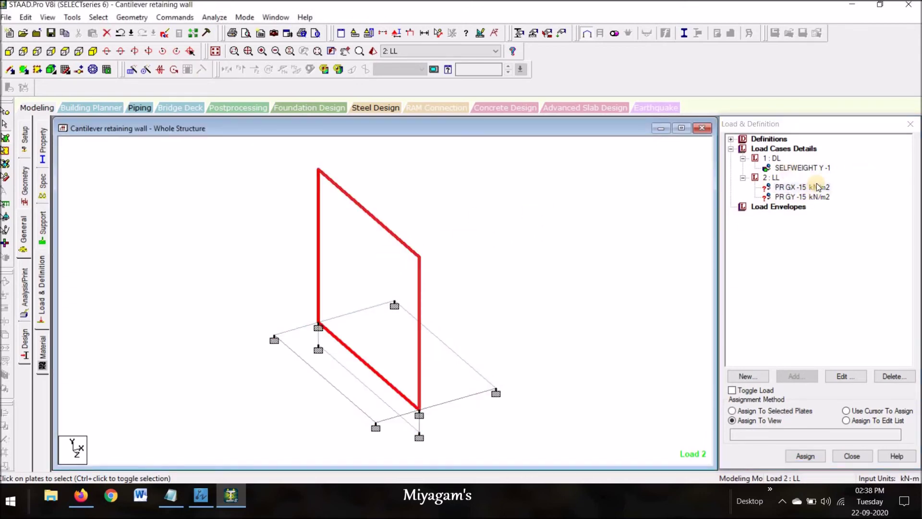
left_click(799, 190)
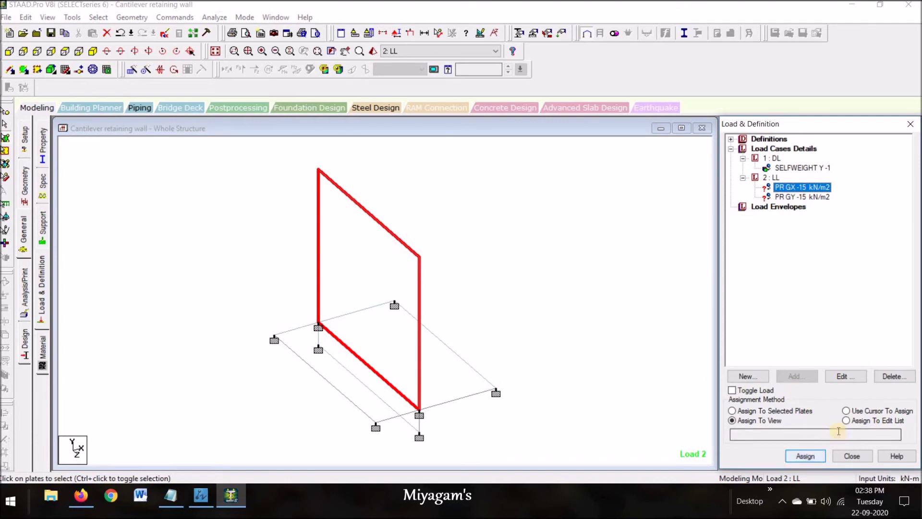
left_click(779, 411)
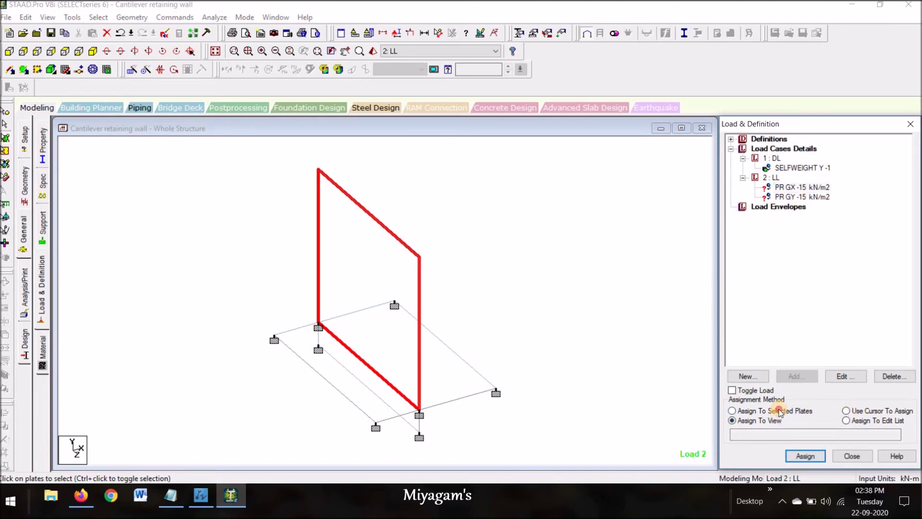
left_click(806, 455)
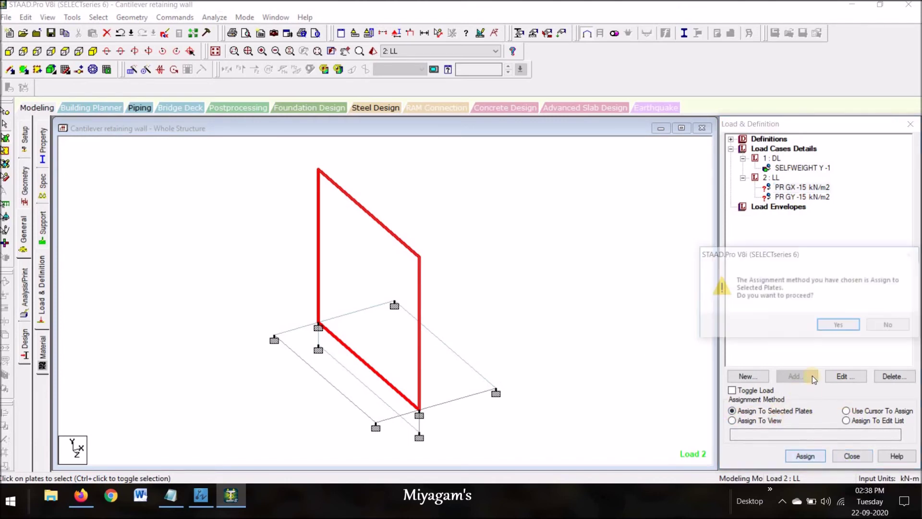
left_click(838, 325)
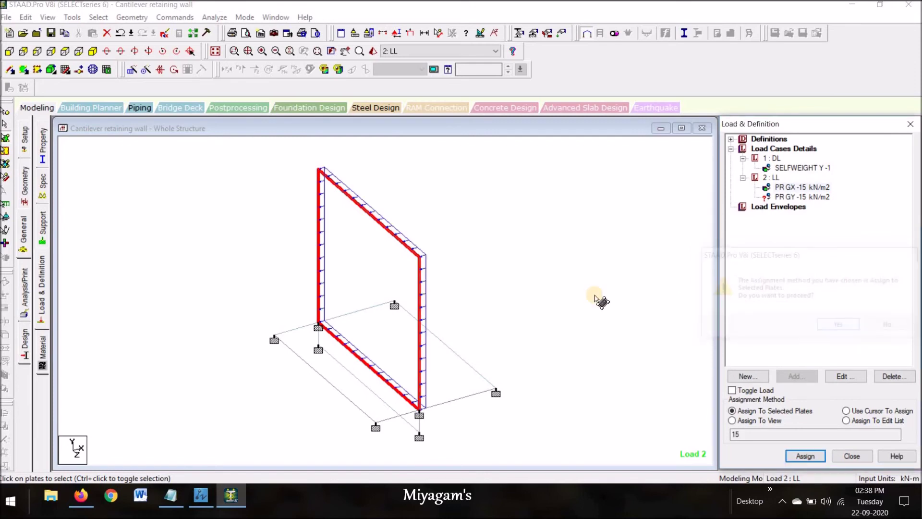
Assign the GY -15 kN/m2 pressure to the selected heel plate of the base slab.
left_click(442, 371)
left_click(815, 197)
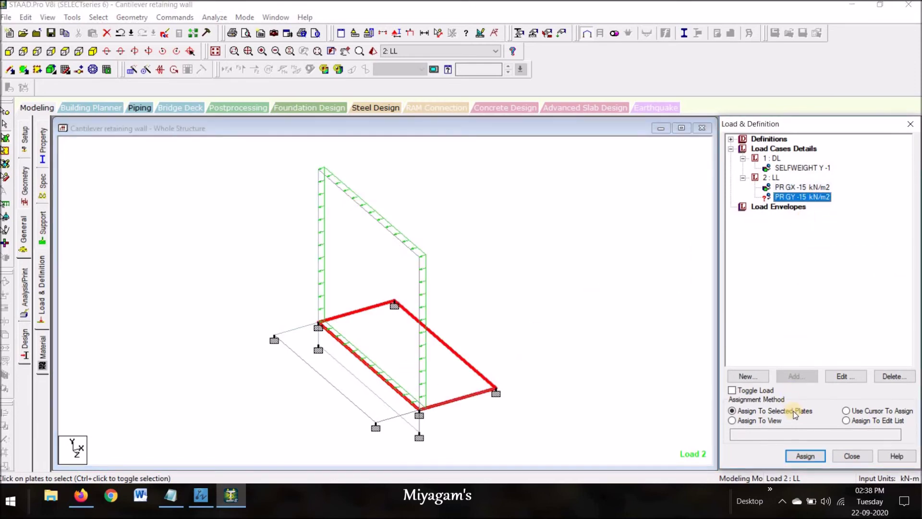
left_click(804, 456)
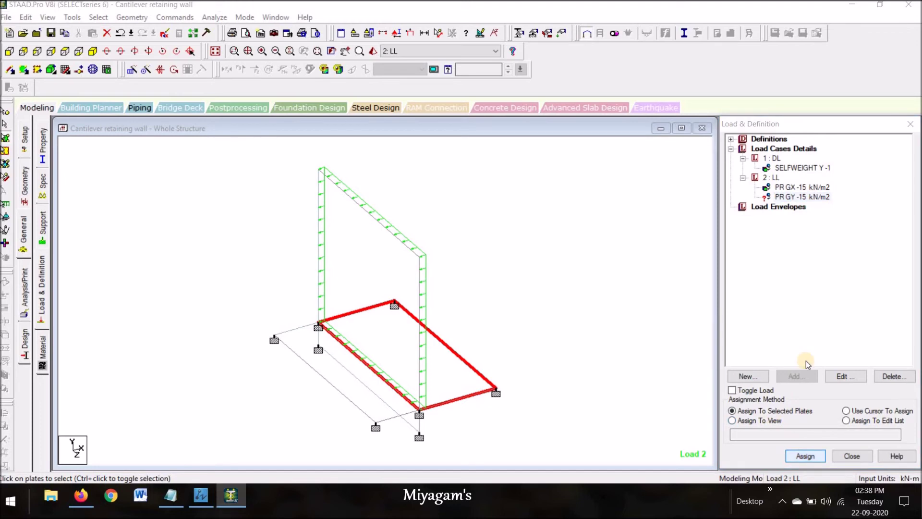
left_click(838, 326)
left_click(633, 308)
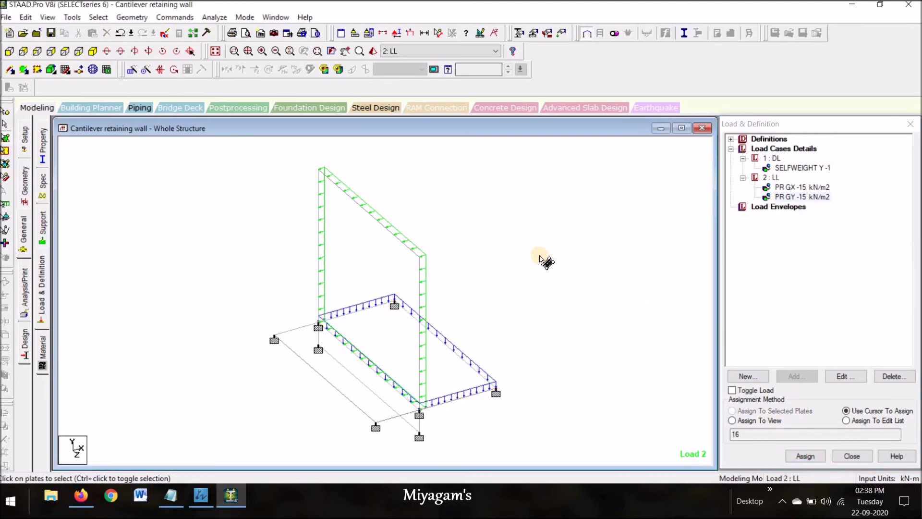
mouse_move(550, 245)
middle_mouse_down()
mouse_move(600, 223)
mouse_move(564, 241)
mouse_move(535, 239)
middle_mouse_up()
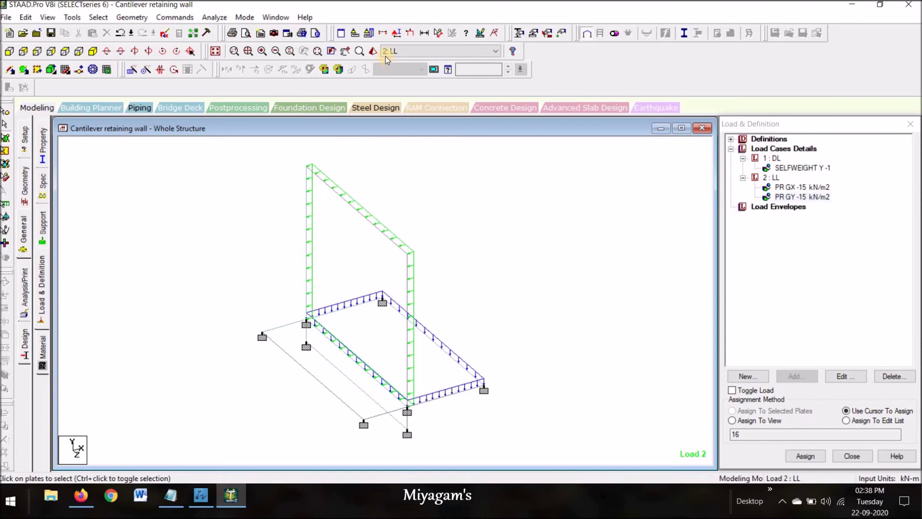
middle_click_drag(567, 262, 590, 230)
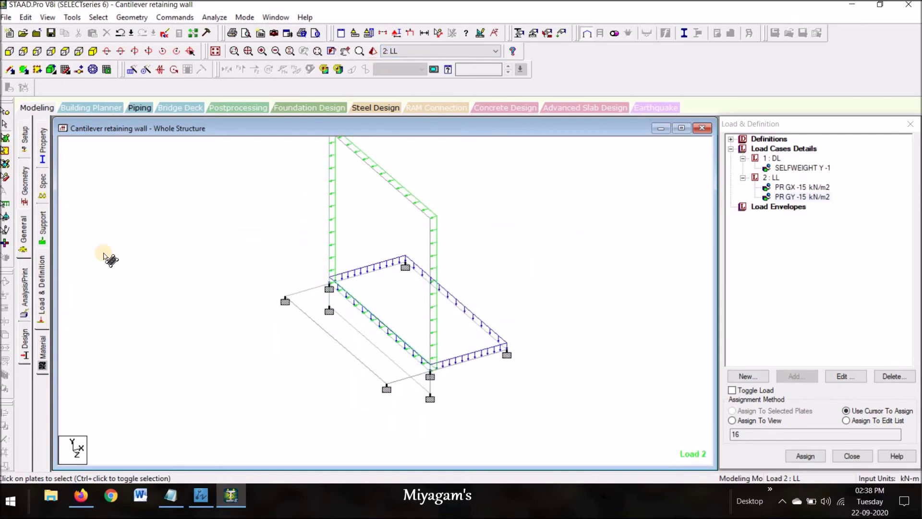
Select the whole structure in the job setup view and delete all of its beam members.
left_click(50, 103)
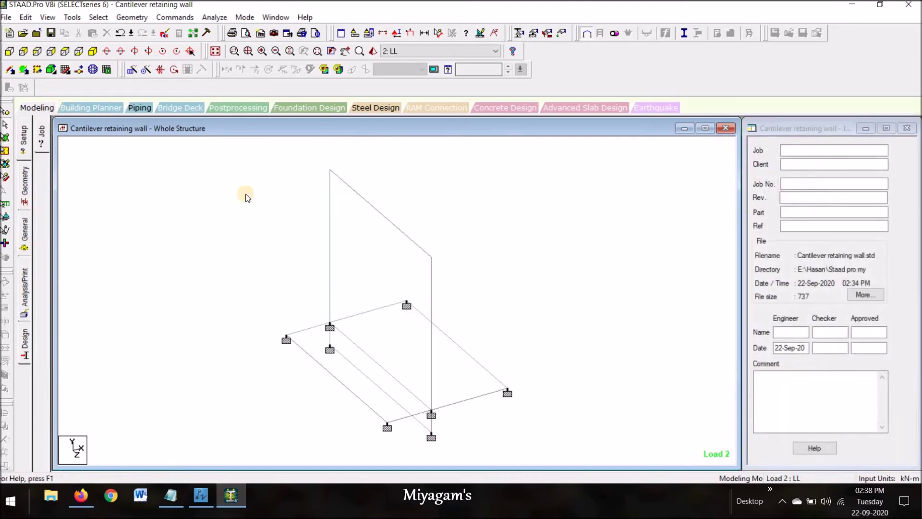
scroll(265, 220, "down", 4)
middle_click_drag(258, 200, 255, 197)
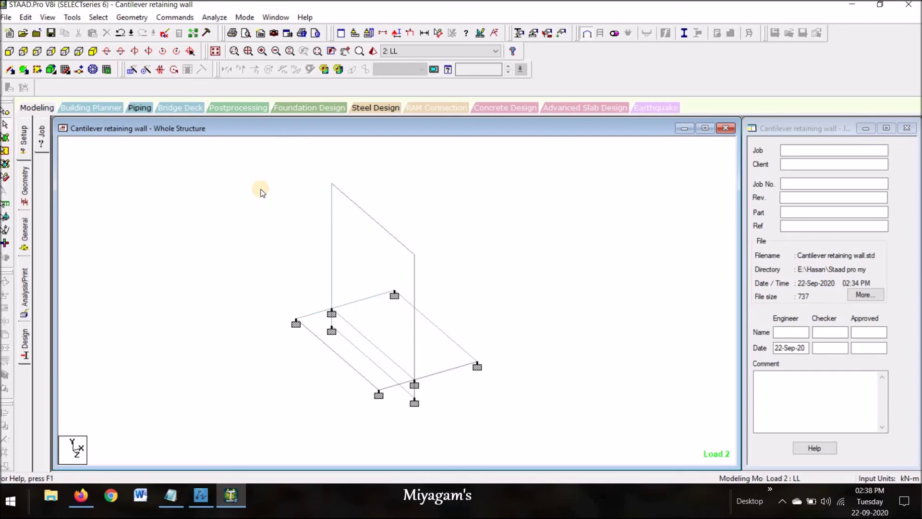
left_click_drag(218, 168, 573, 439)
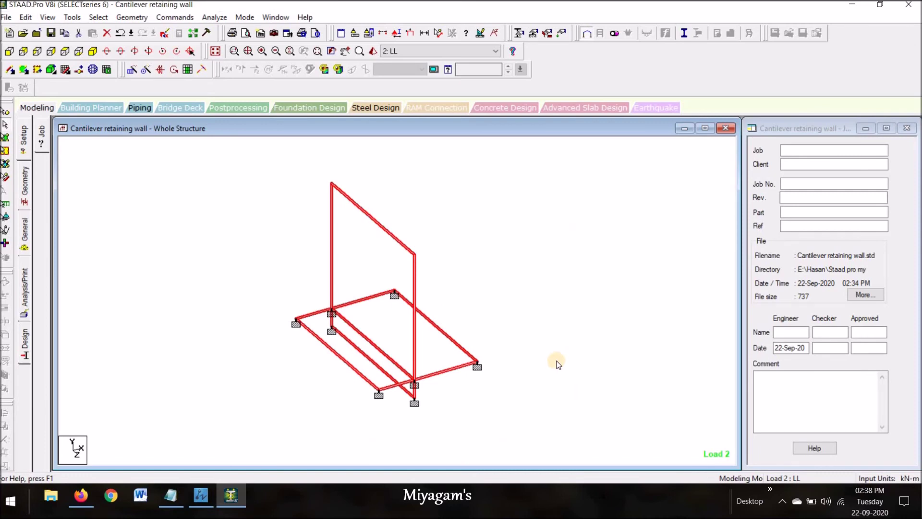
key("Delete")
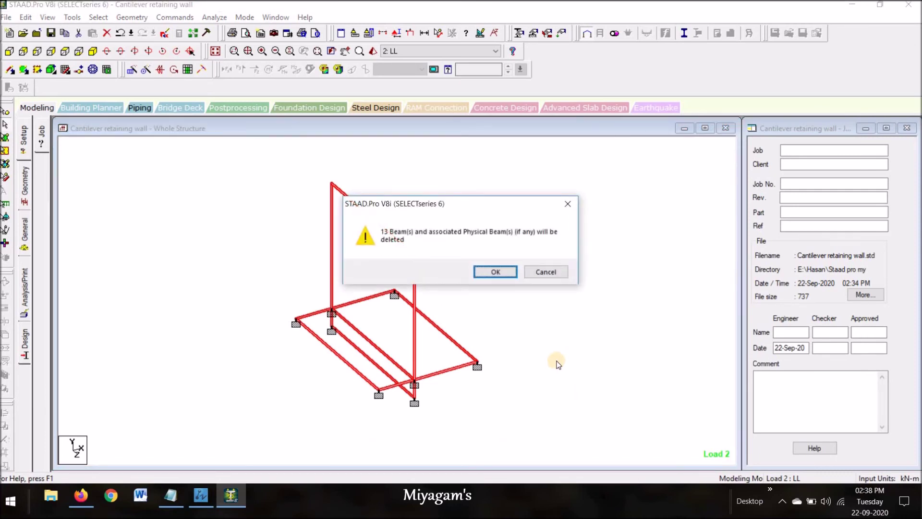
left_click(512, 276)
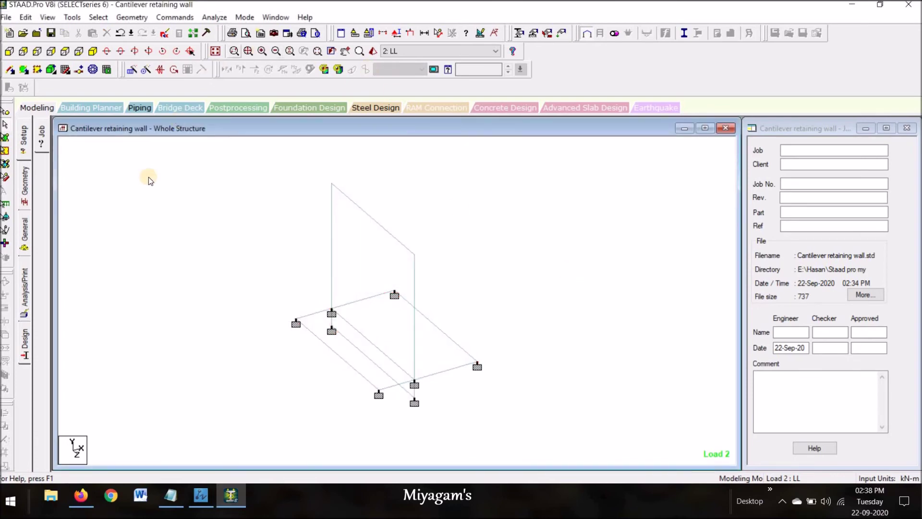
Add a Perform Analysis command with the All print option.
left_click(24, 284)
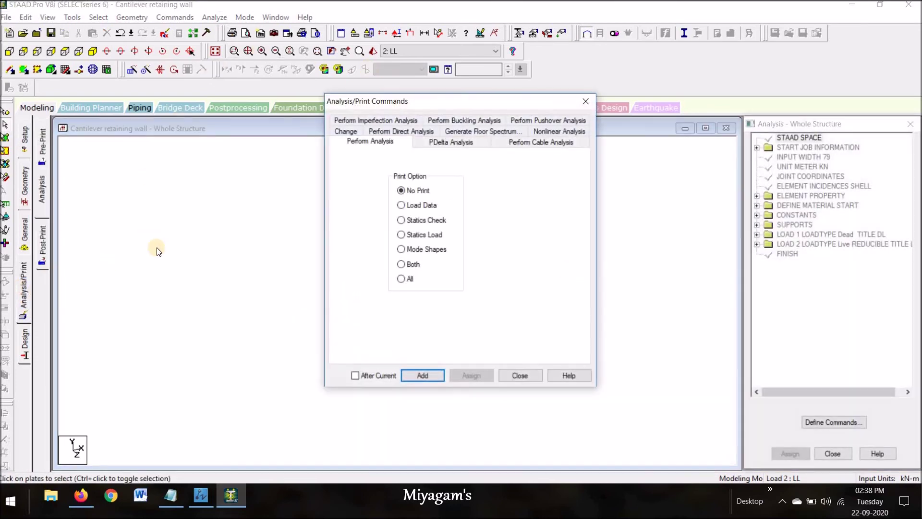
left_click(406, 279)
left_click(421, 375)
left_click(529, 377)
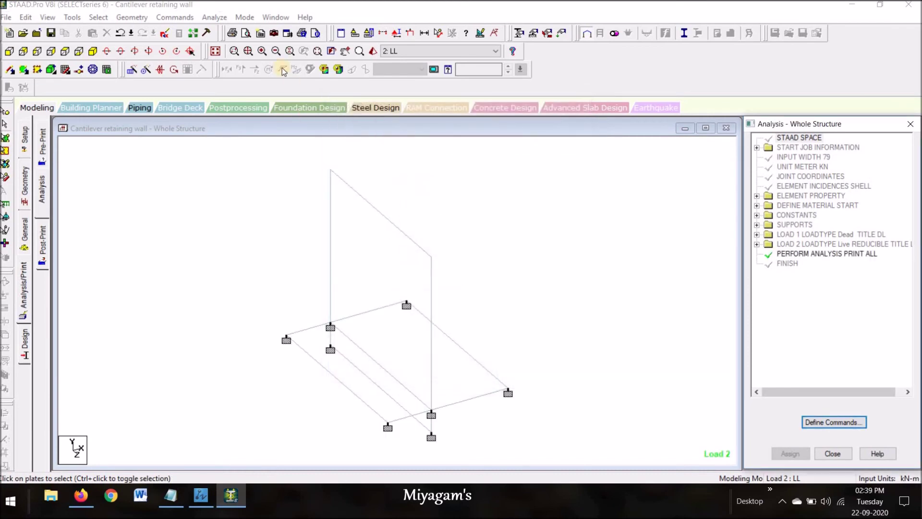
Run the analysis of the retaining wall model.
left_click(214, 16)
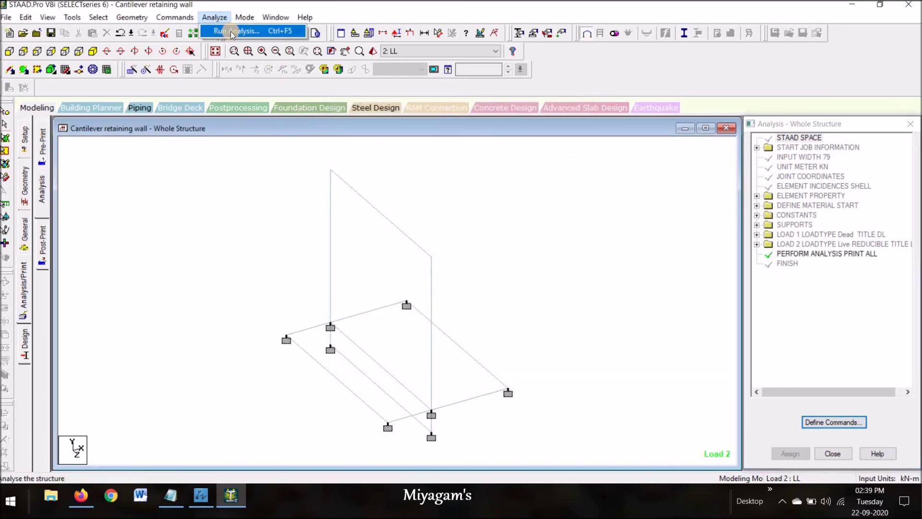
left_click(229, 29)
left_click(383, 262)
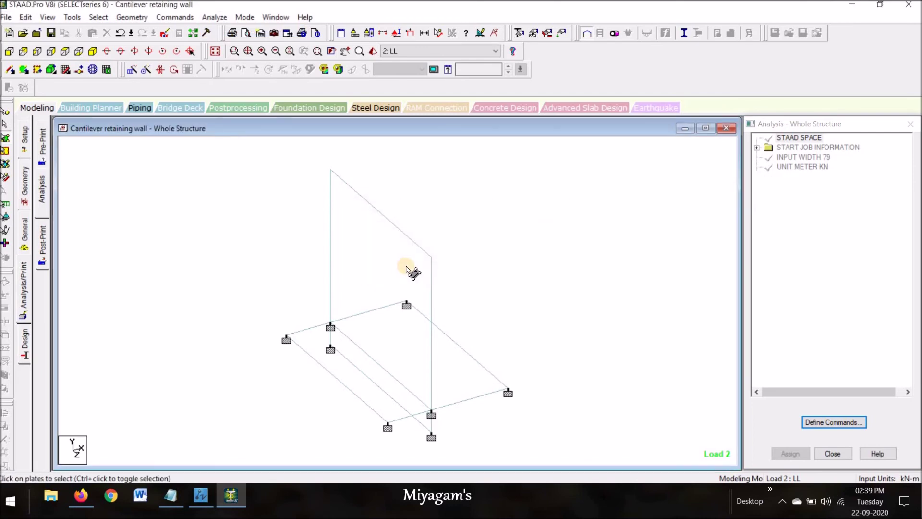
left_click(425, 278)
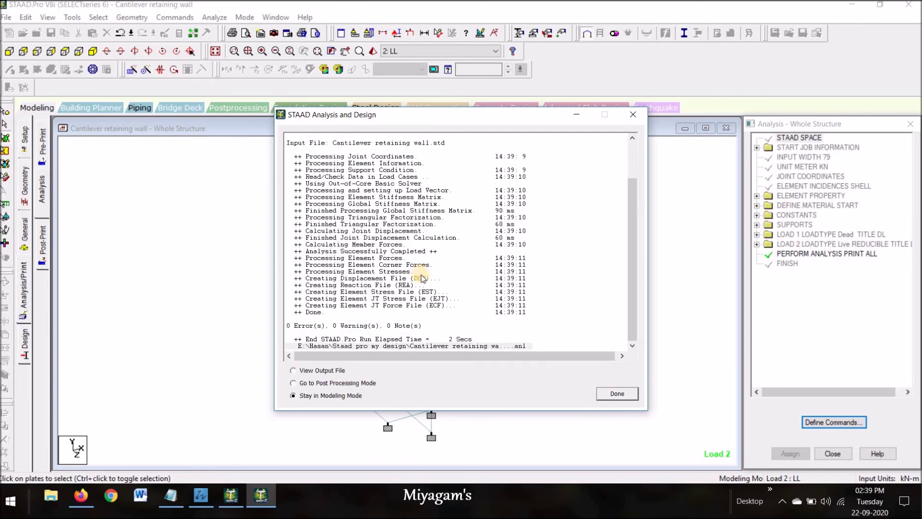
Continue to post-processing mode with load cases DL and LL included in the results.
left_click(322, 387)
left_click(618, 394)
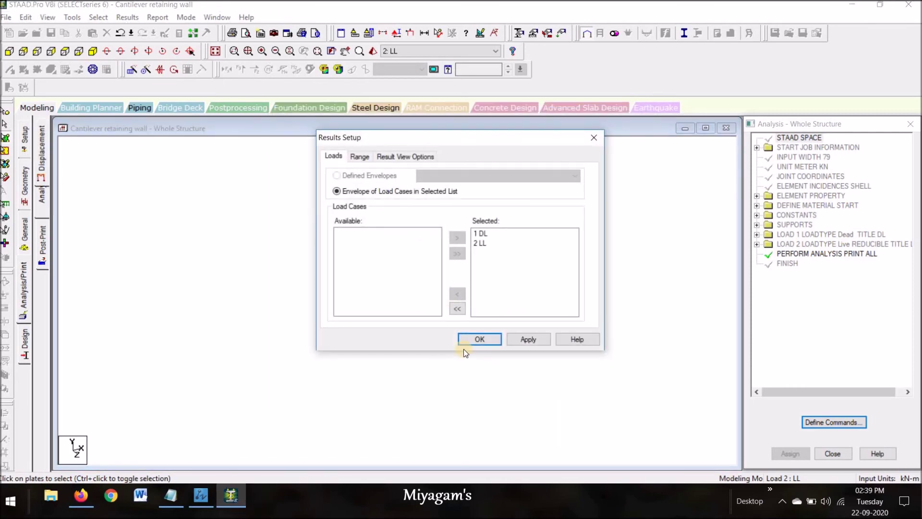
left_click(479, 339)
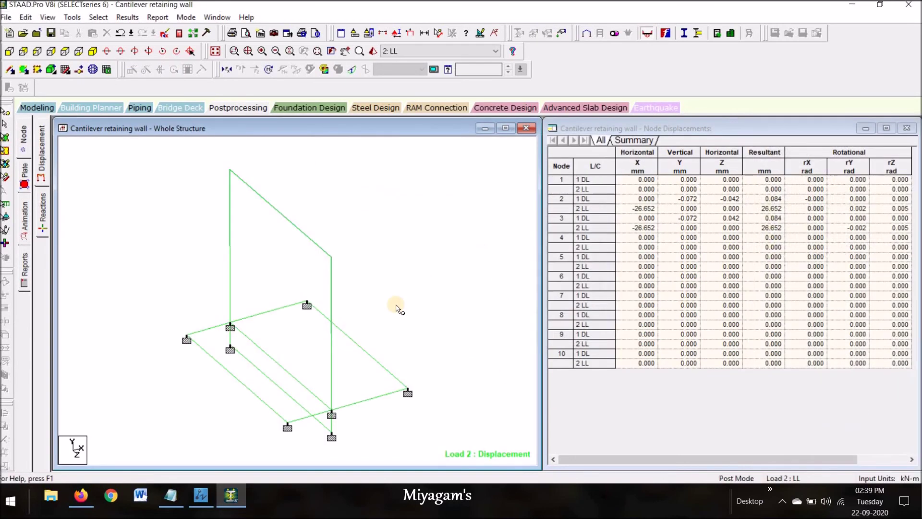
Examine the wall's displaced shape and its support reactions for the LL load case.
scroll(277, 264, "up", 3)
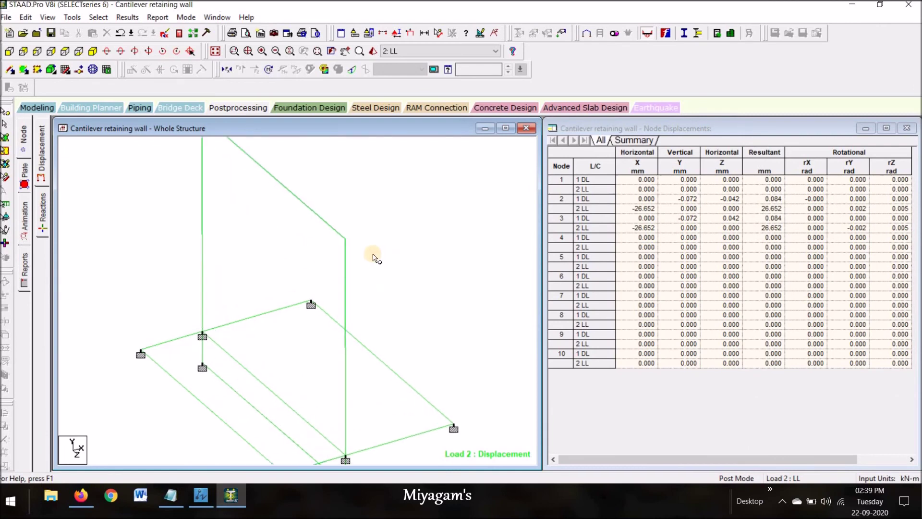
scroll(422, 314, "down", 2)
middle_click_drag(411, 299, 439, 291)
left_click(45, 210)
mouse_move(385, 303)
middle_mouse_down()
mouse_move(395, 304)
mouse_move(415, 260)
mouse_move(410, 293)
middle_mouse_up()
left_click(48, 166)
Display the Max Absolute plate stress contour for load case LL with normal fill.
left_click(24, 171)
left_click(414, 127)
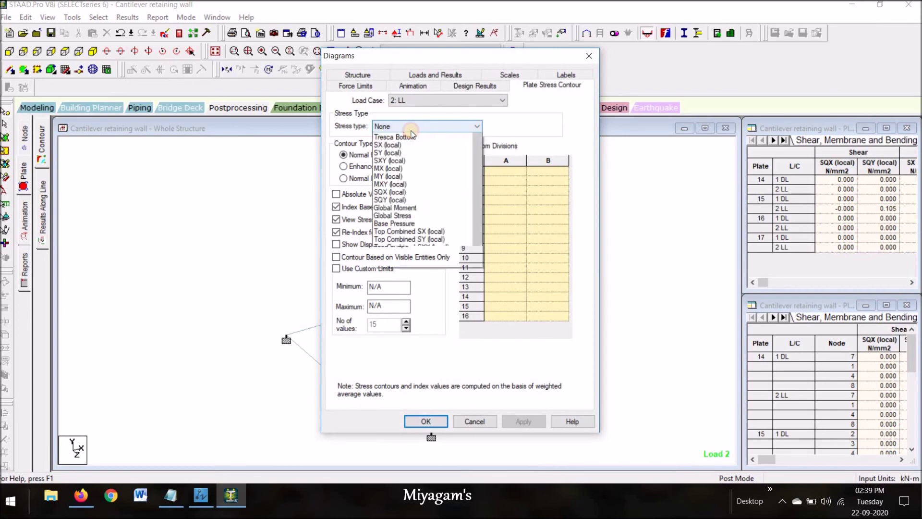
left_click(412, 134)
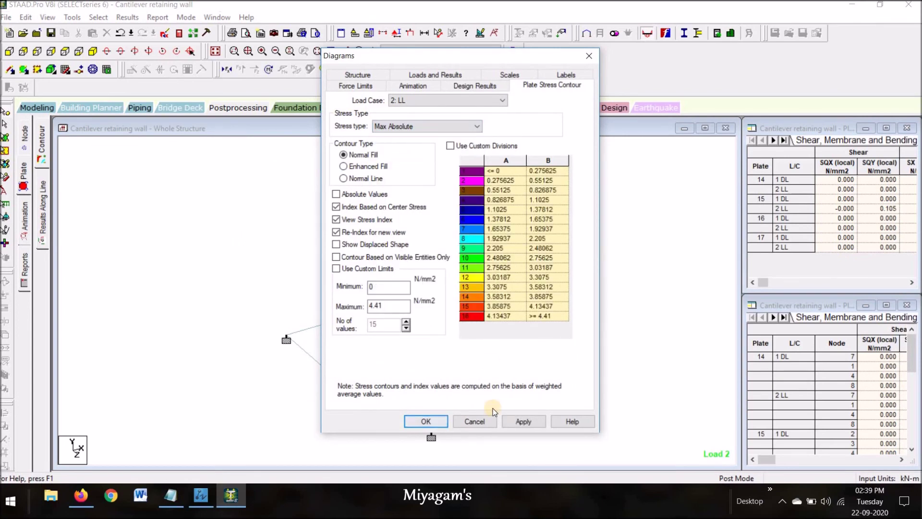
left_click(521, 416)
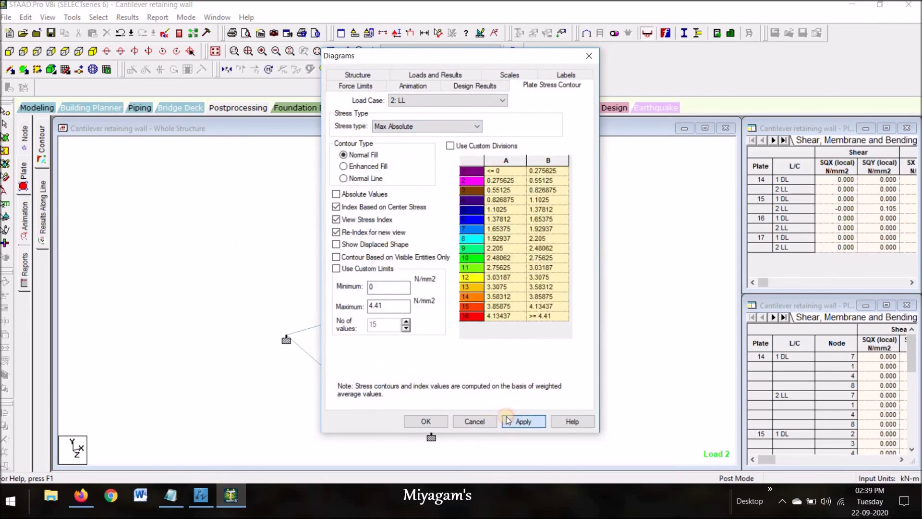
left_click(457, 421)
middle_click_drag(514, 278, 518, 252)
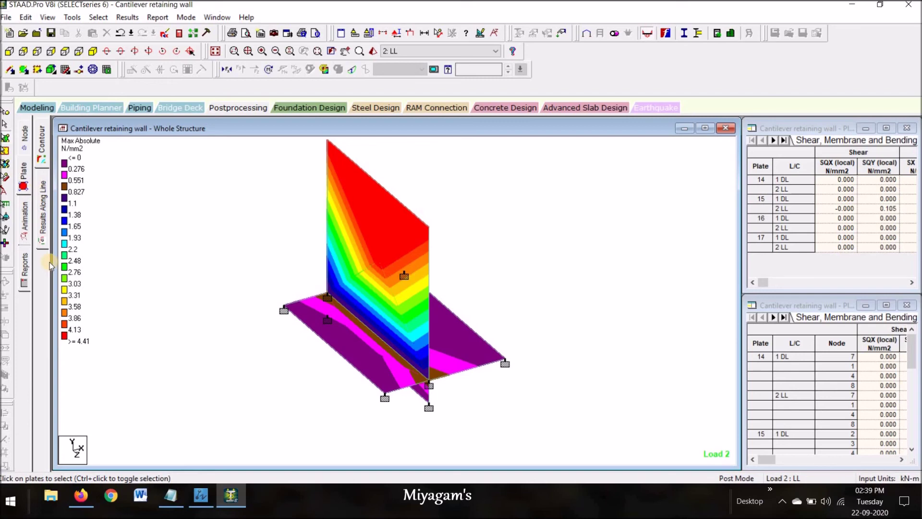
Return to the node displacement results and read through the STAAD output file, covering load summaries, reactions and maximum displacements for both load cases.
left_click(22, 138)
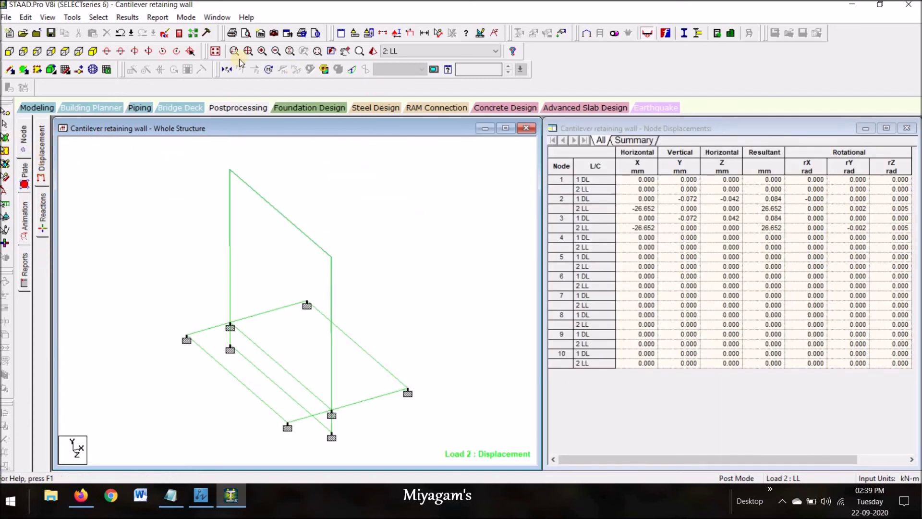
left_click(180, 33)
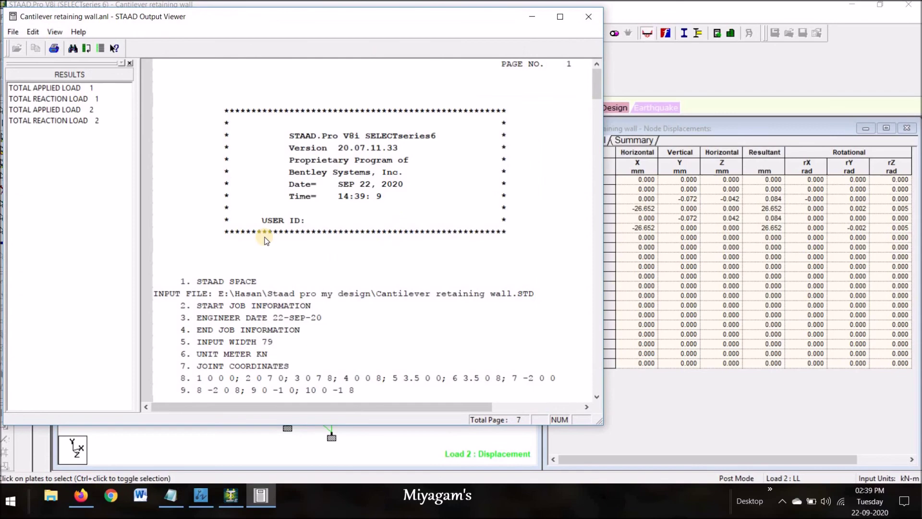
scroll(301, 261, "down", 9)
scroll(379, 294, "down", 20)
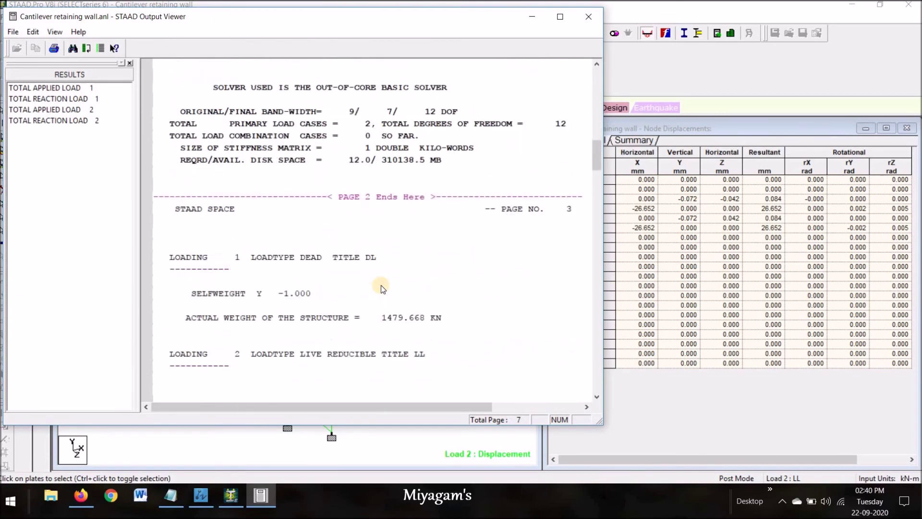
scroll(381, 295, "down", 7)
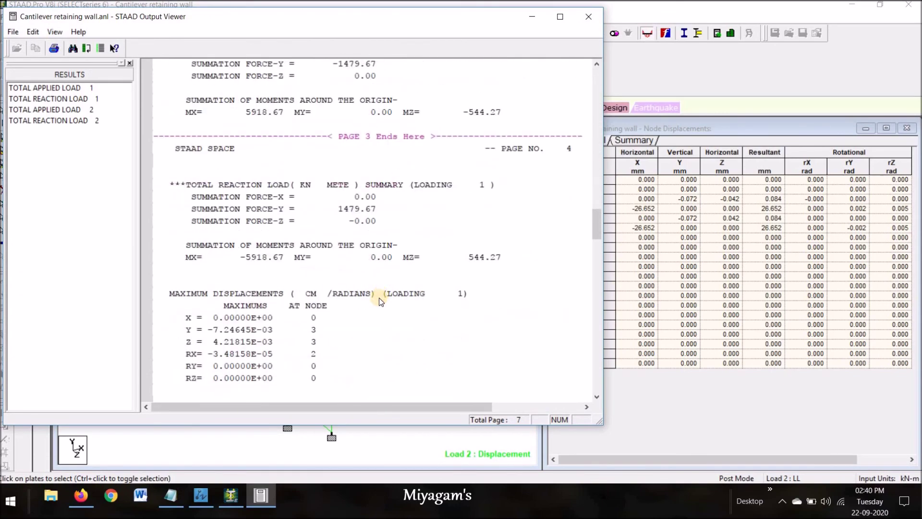
scroll(410, 313, "down", 6)
scroll(413, 312, "down", 15)
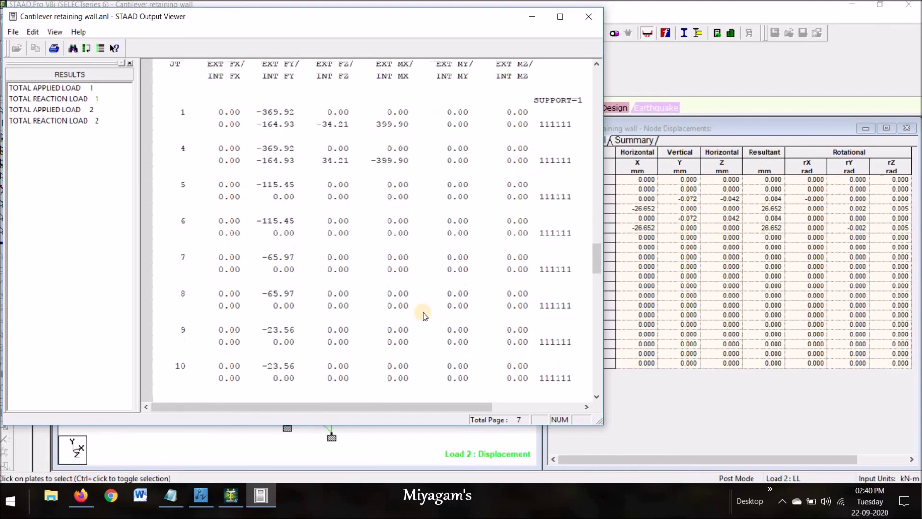
scroll(426, 310, "down", 4)
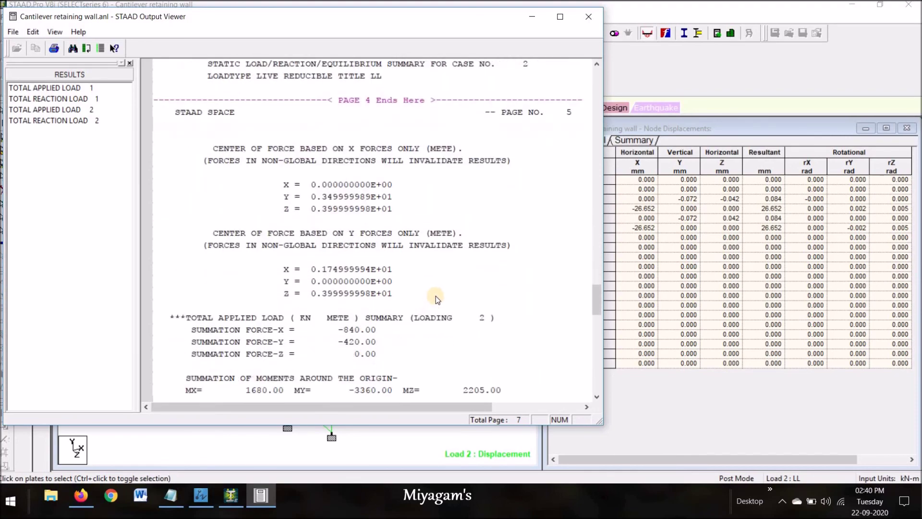
scroll(439, 295, "down", 7)
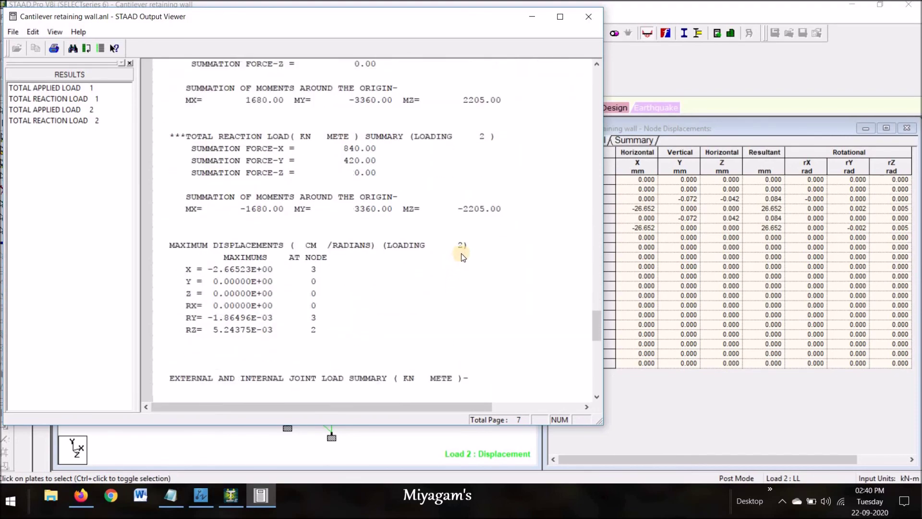
scroll(460, 254, "down", 5)
scroll(459, 257, "down", 4)
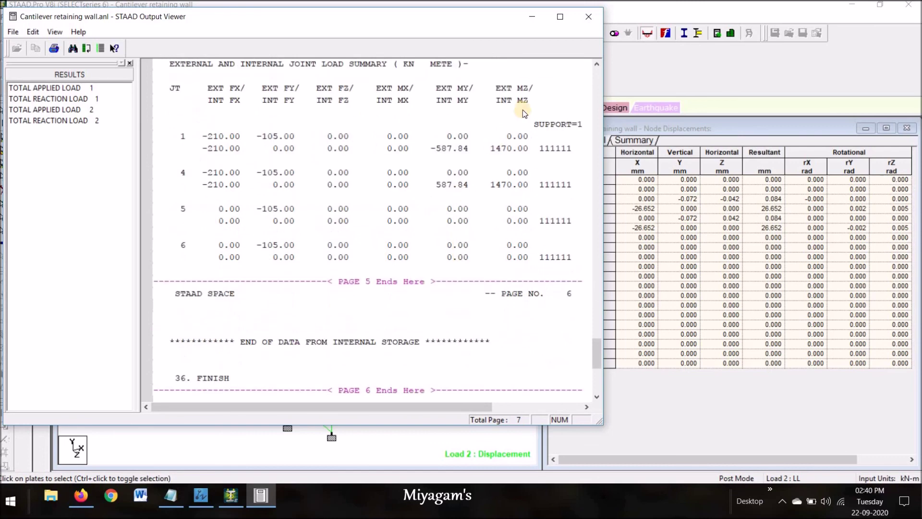
Minimize the output viewer and switch to Notepad to review the "Steps to remember" list.
left_click(533, 15)
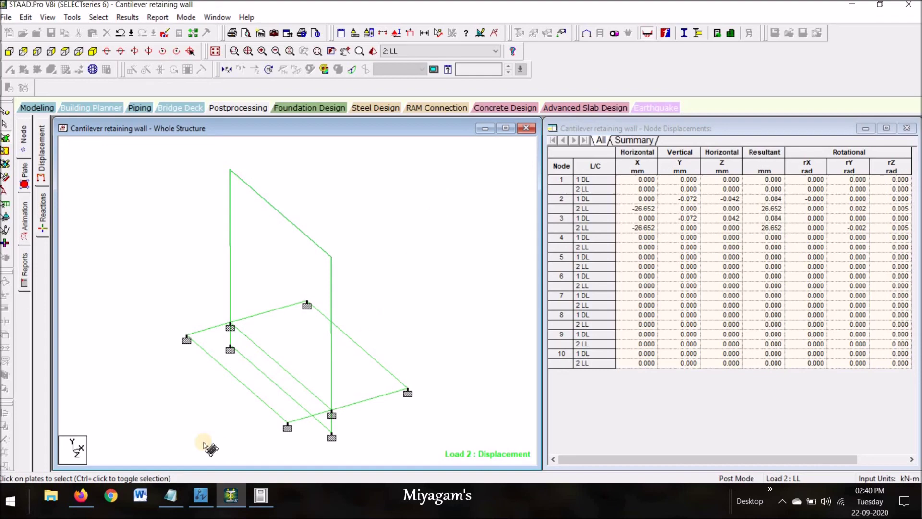
left_click(170, 495)
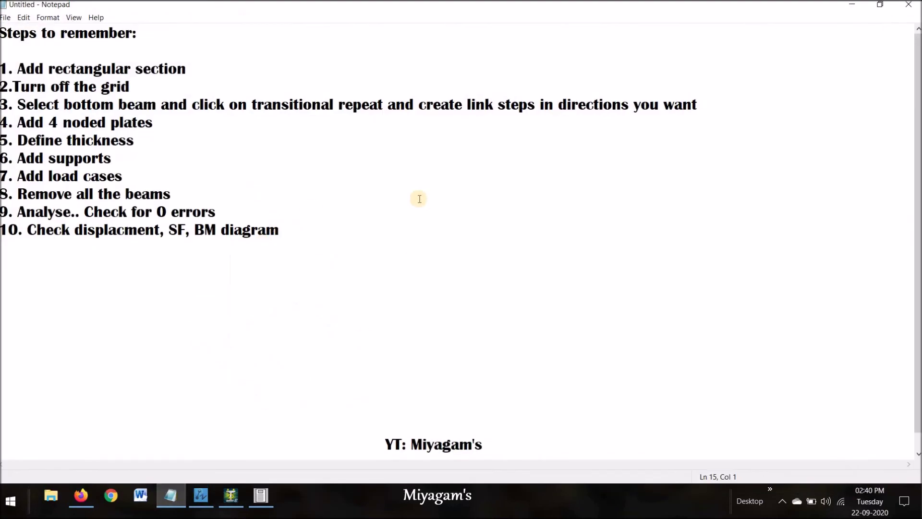